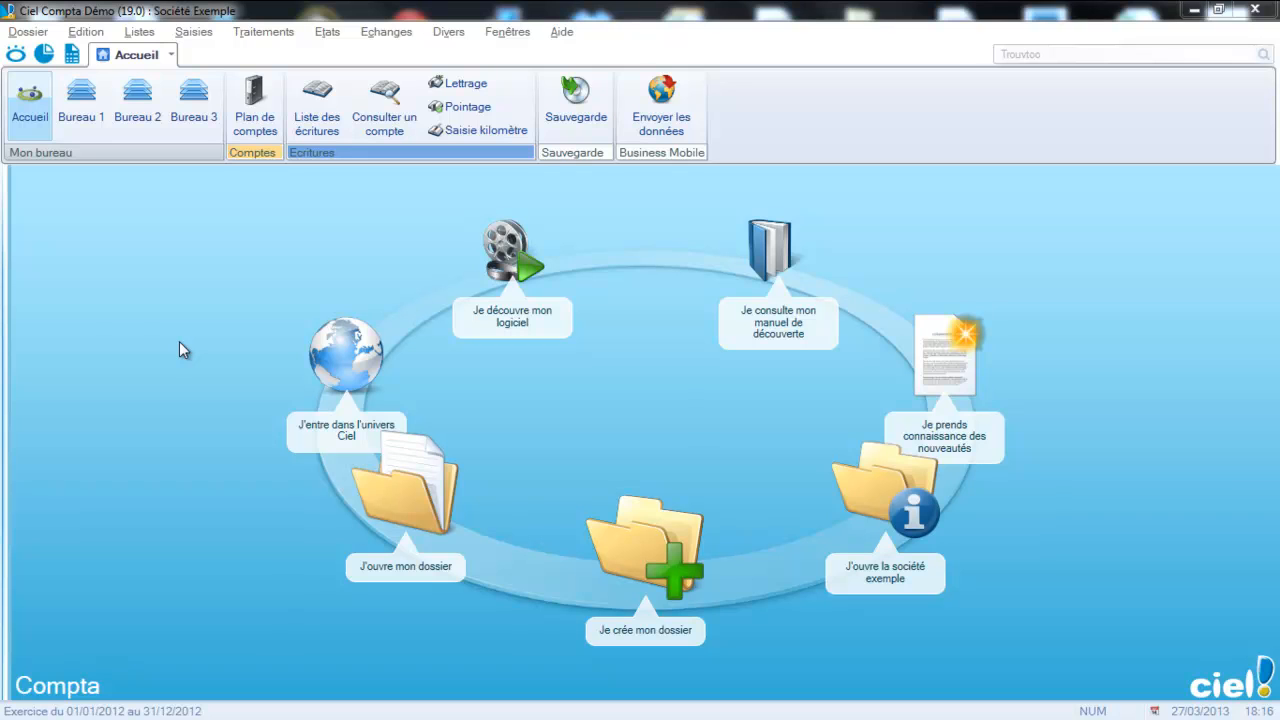
- Start a quick customer invoice entry (Facture/Avoir client rapide) with invoice number FC520 for the client Ets Dupont
{"action": "left_click", "coordinate": [193, 31]}
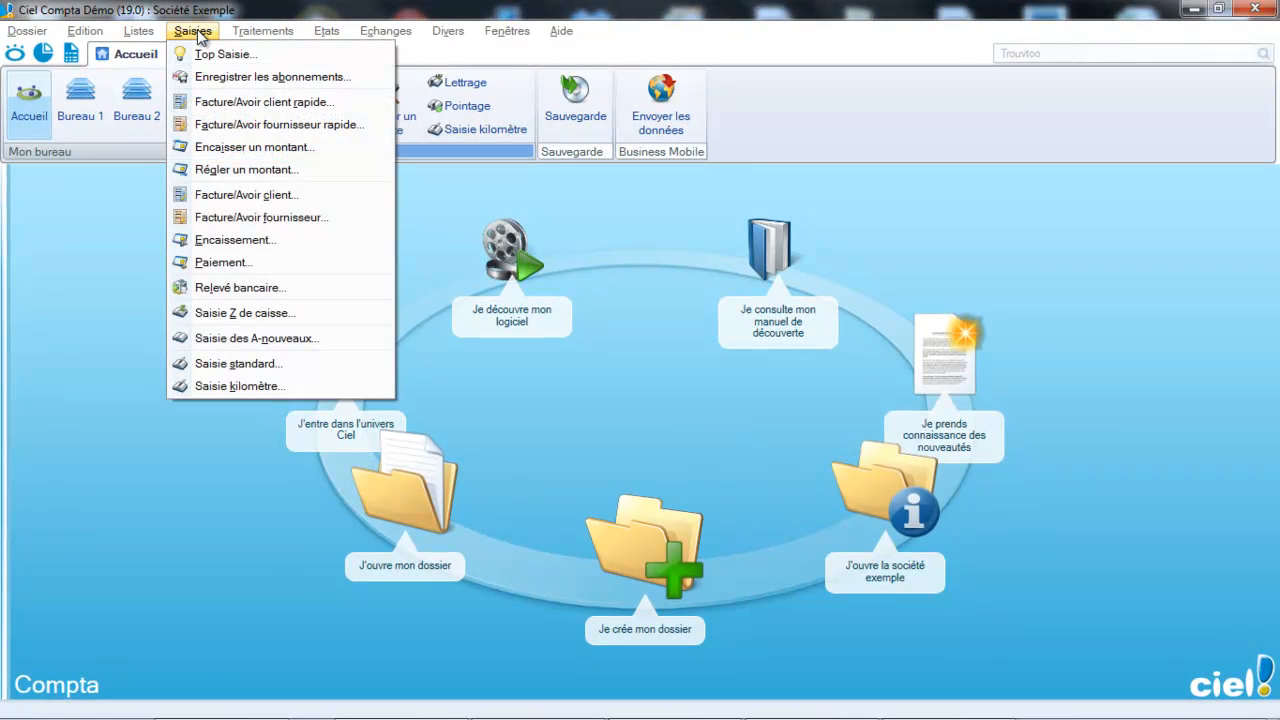
{"action": "left_click", "coordinate": [213, 103]}
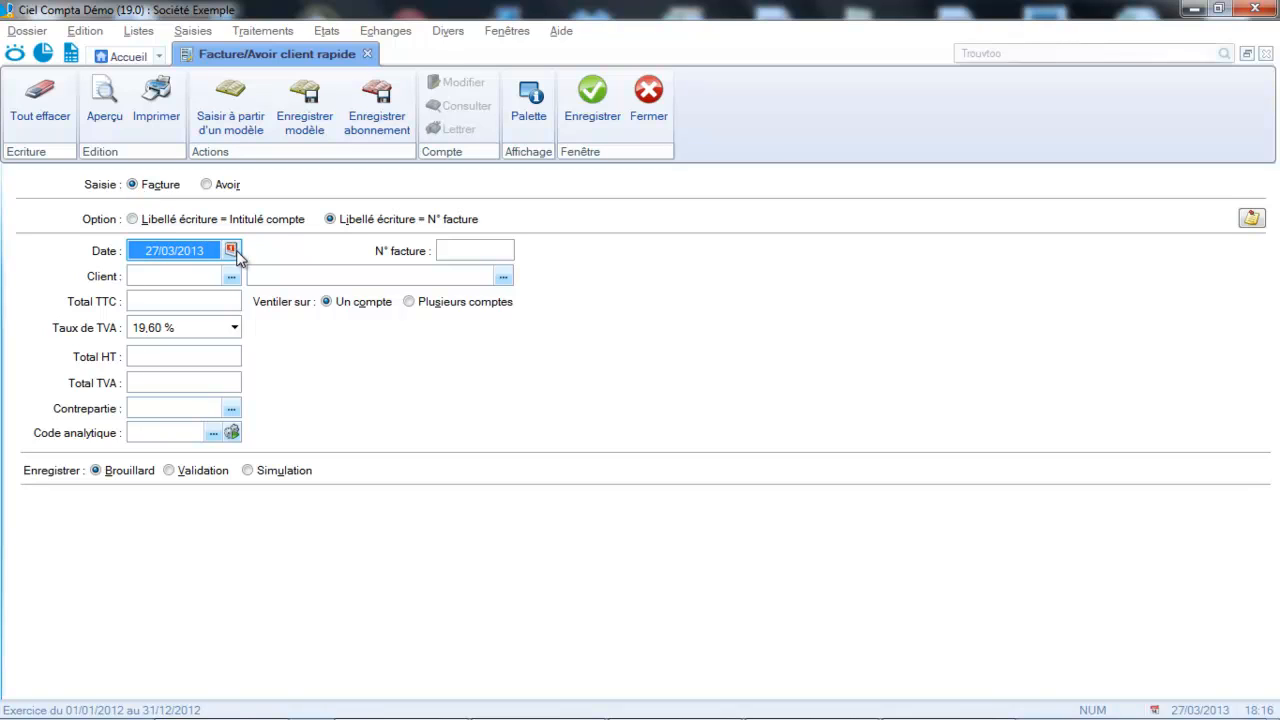
{"action": "left_click", "coordinate": [463, 248]}
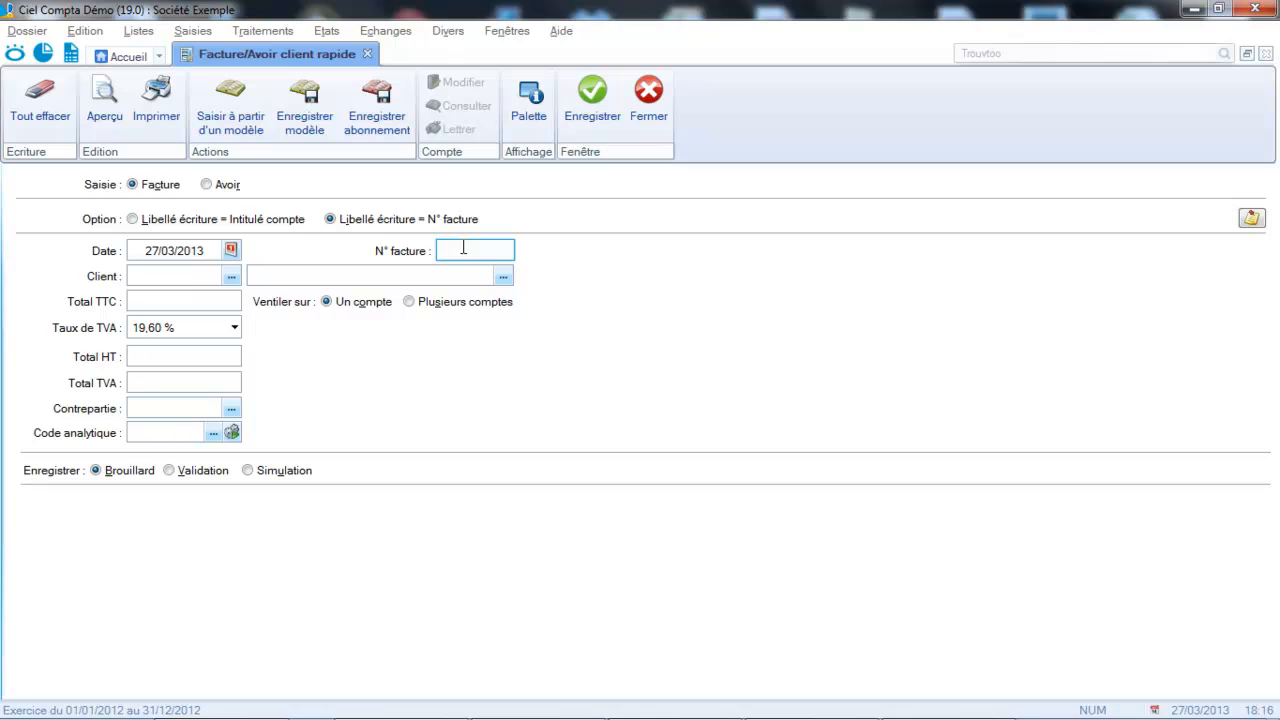
{"action": "key", "text": "Caps_Lock"}
{"action": "type", "text": "FC520"}
{"action": "key", "text": "Tab"}
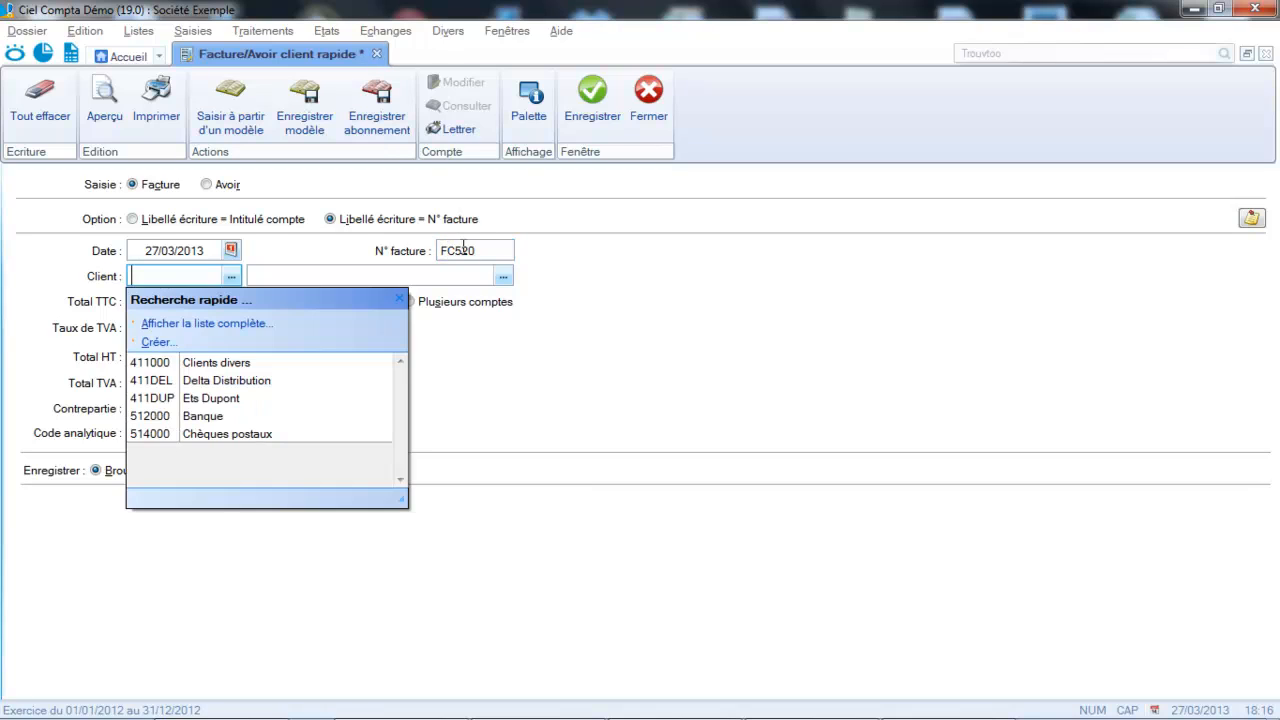
{"action": "left_click", "coordinate": [141, 400]}
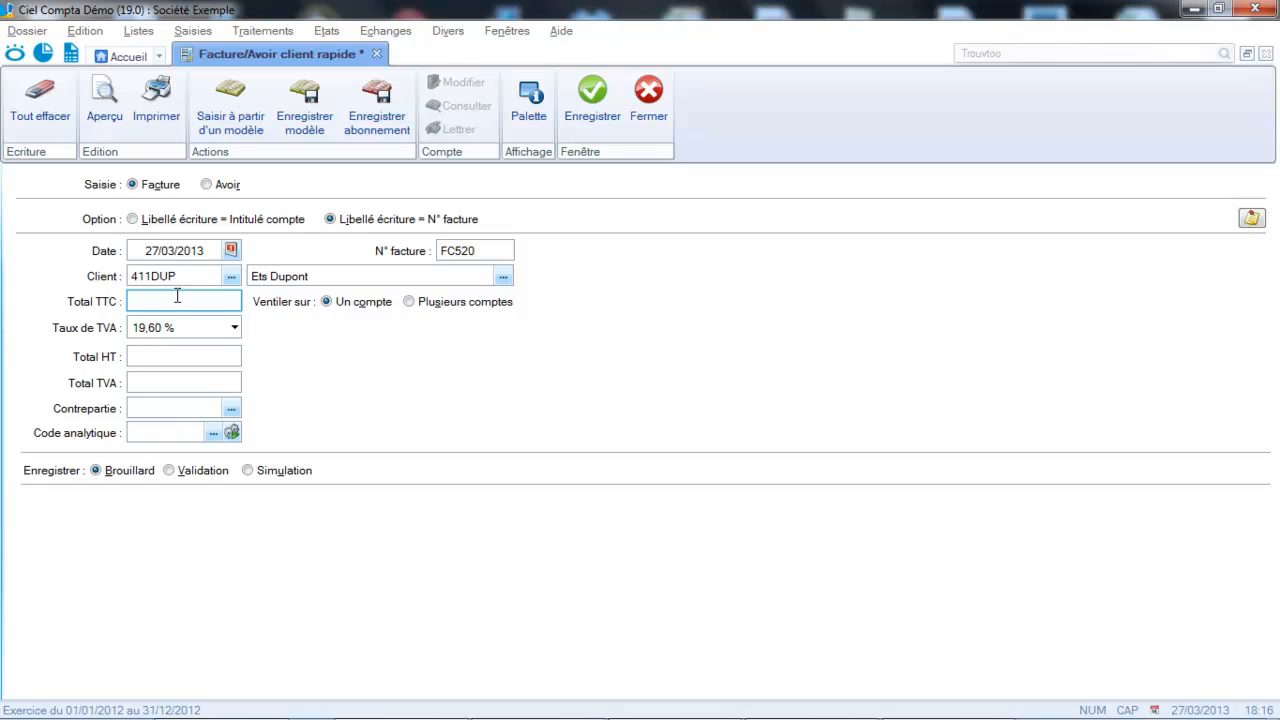
- Set the invoice's Total TTC to 119,60 and its counterpart account to 707000 Ventes de marchandises
{"action": "type", "text": "119,"}
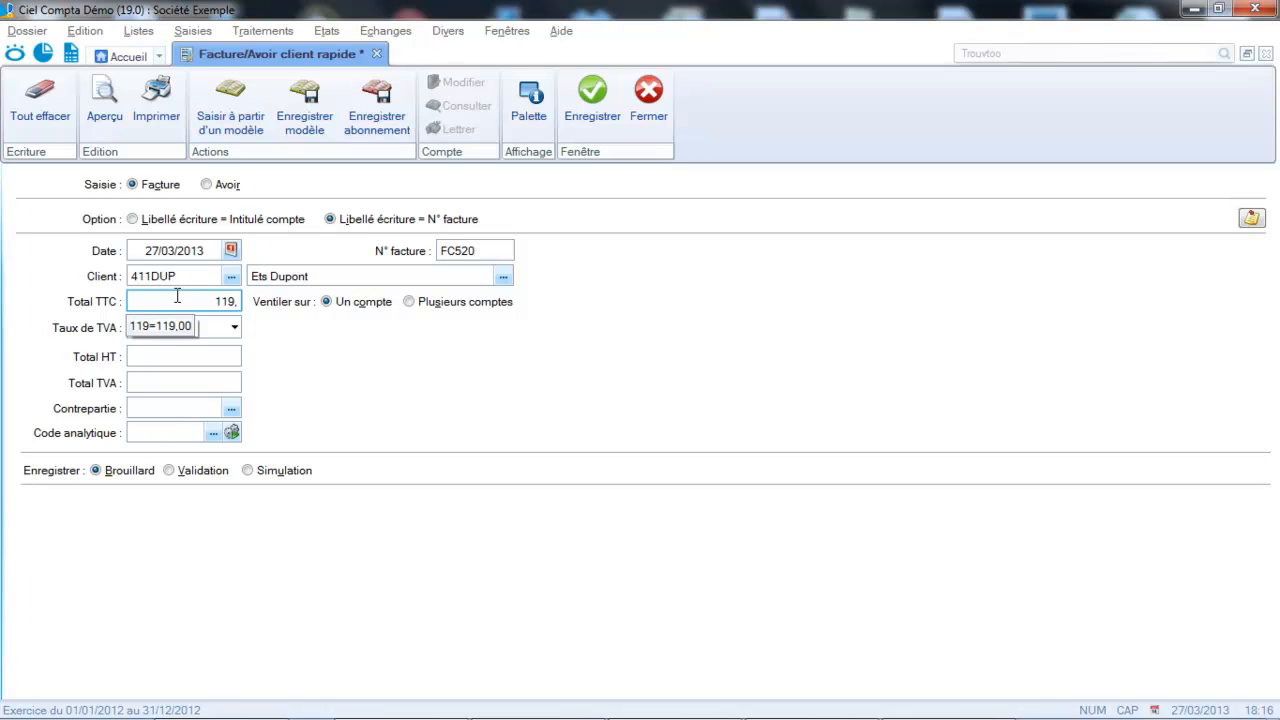
{"action": "type", "text": "60"}
{"action": "key", "text": "Tab"}
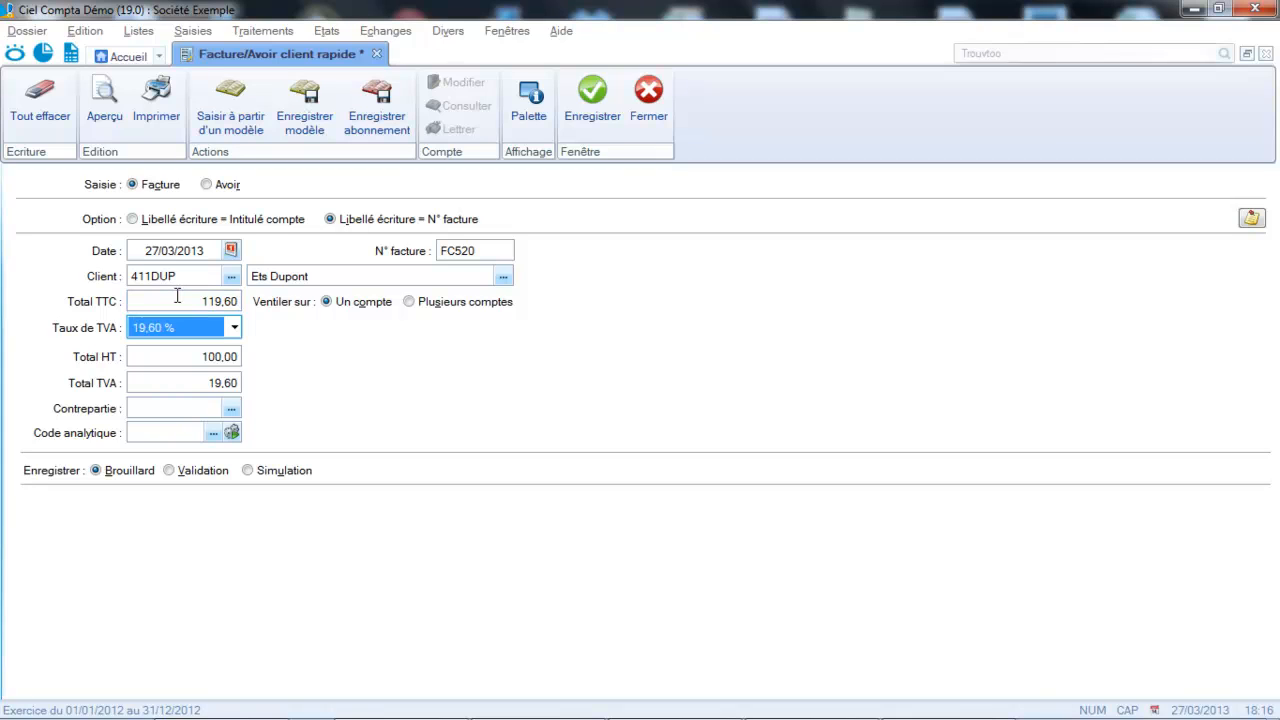
{"action": "left_click", "coordinate": [170, 409]}
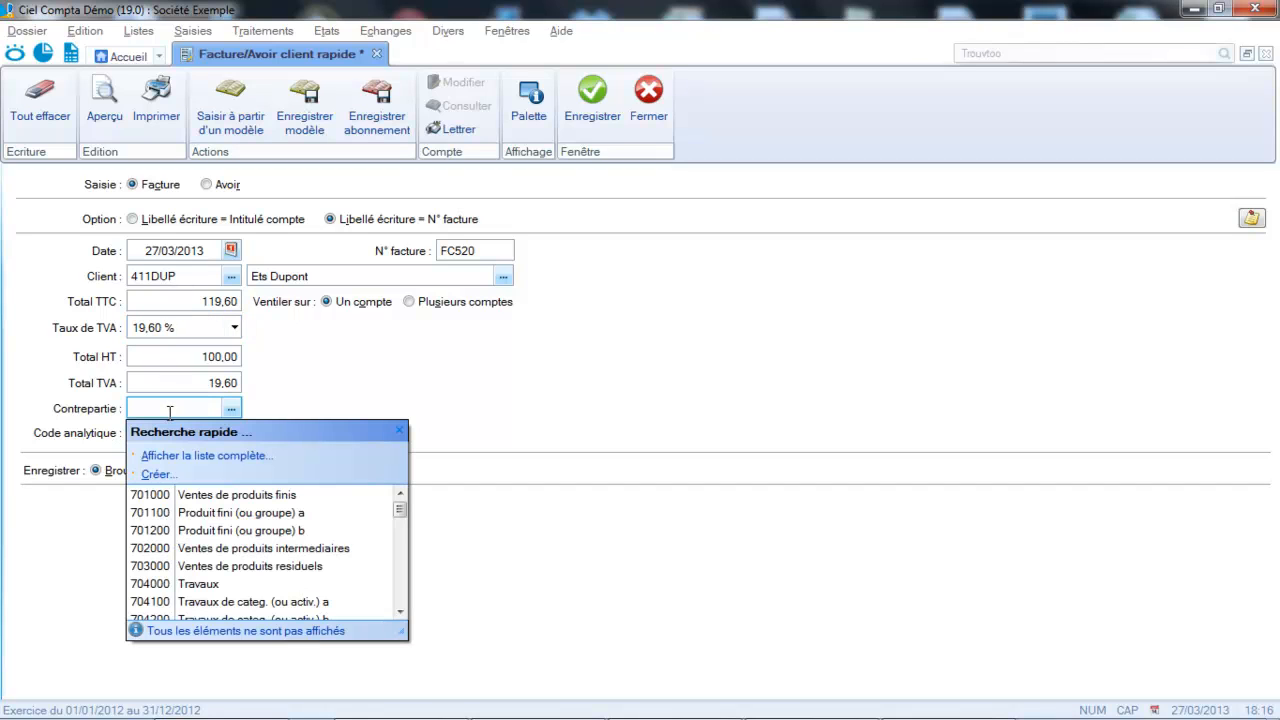
{"action": "type", "text": "70"}
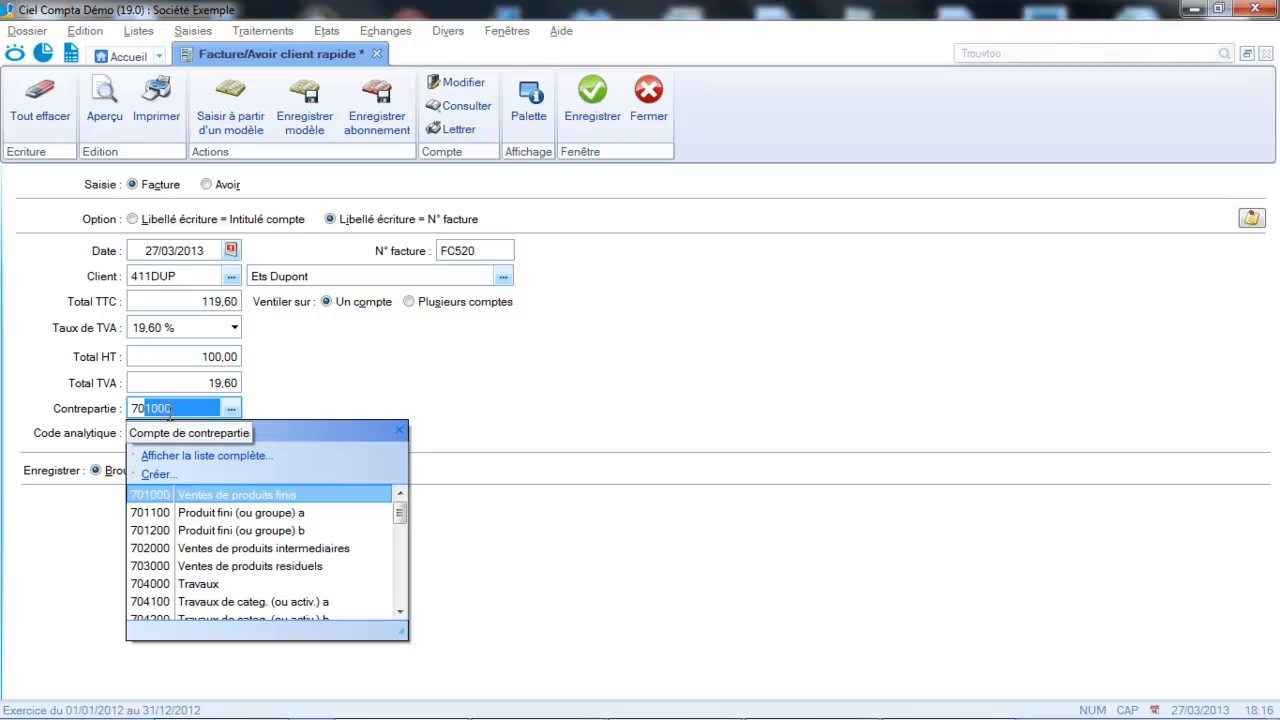
{"action": "type", "text": "7"}
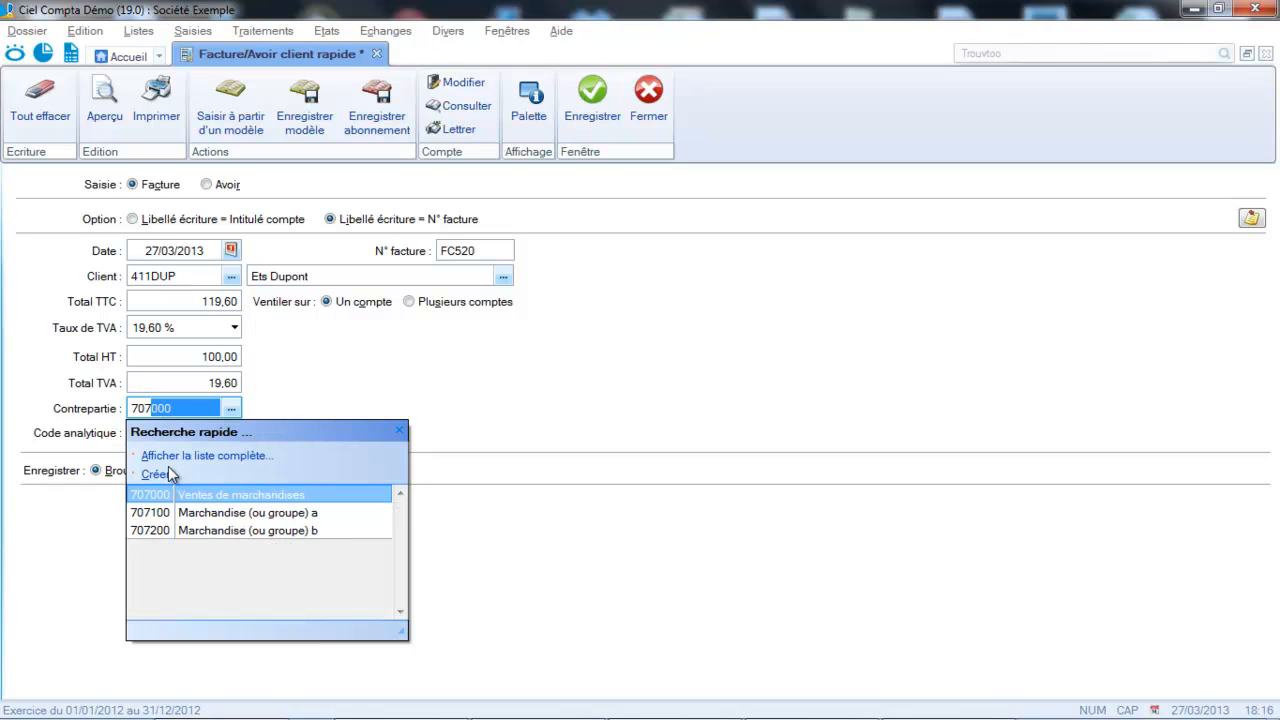
{"action": "key", "text": "Tab"}
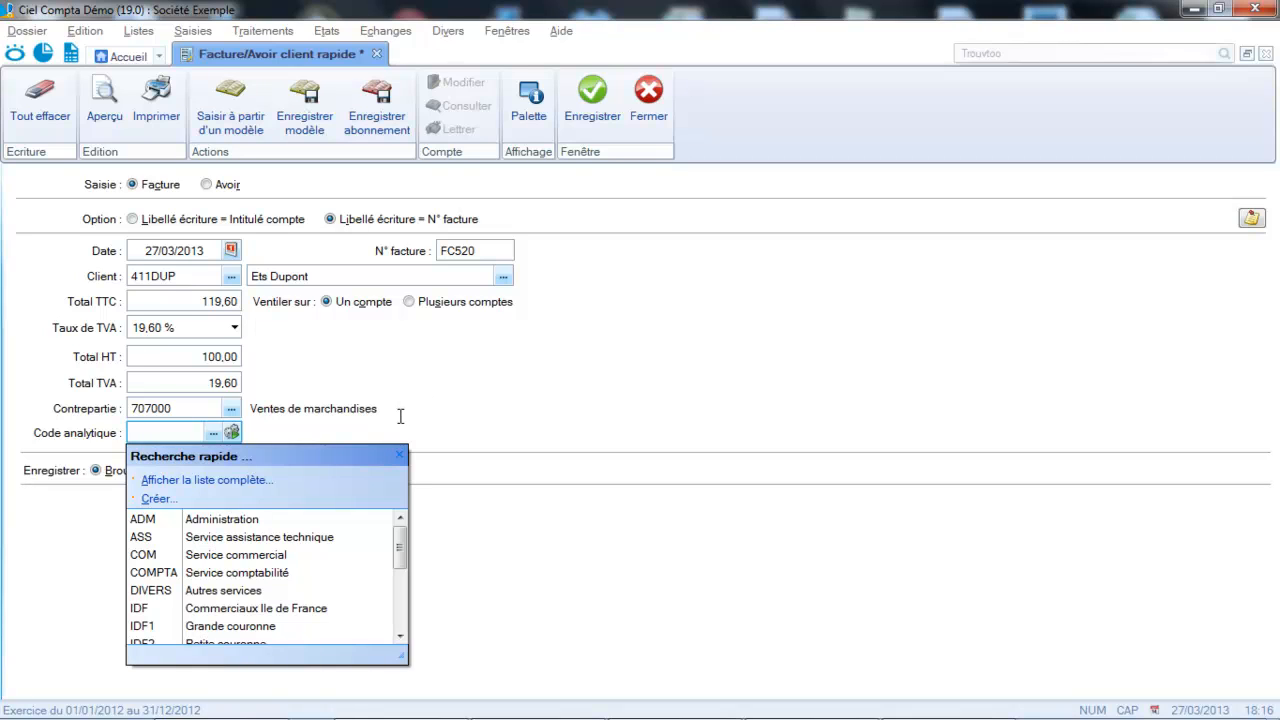
- Leave the analytic code empty and save the quick customer invoice entry as a draft
{"action": "left_click", "coordinate": [462, 454]}
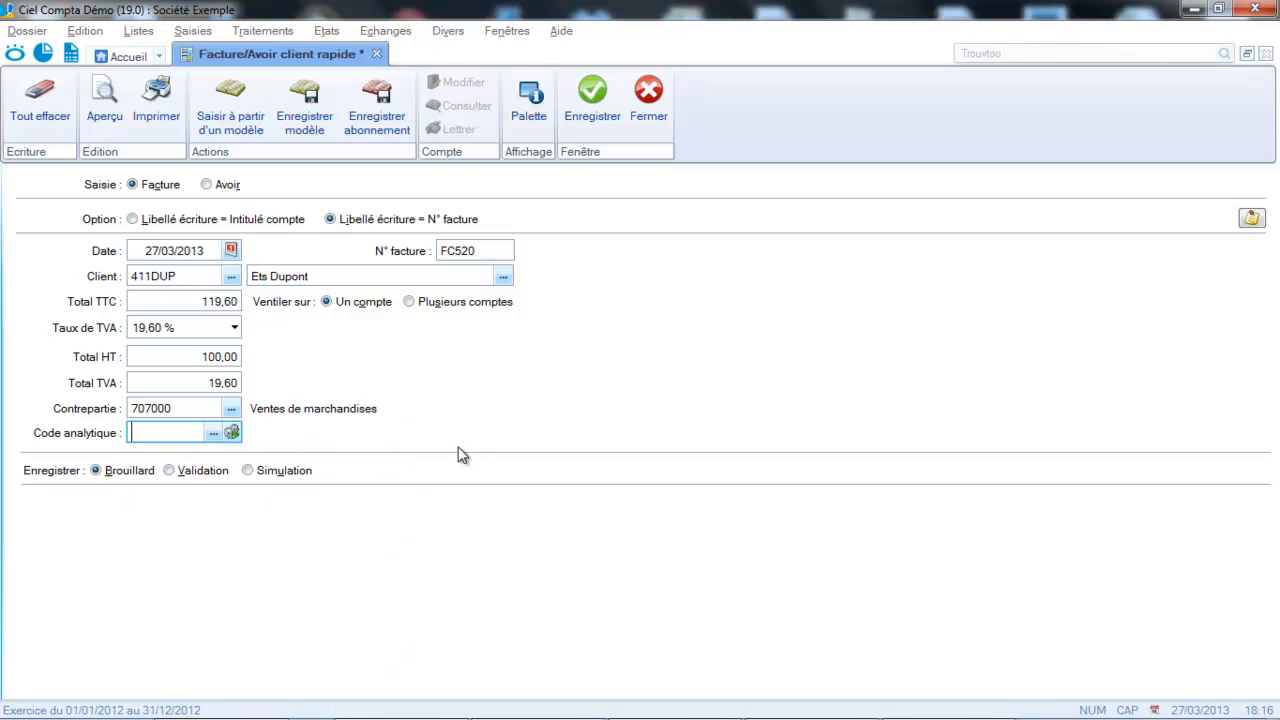
{"action": "left_click", "coordinate": [591, 117]}
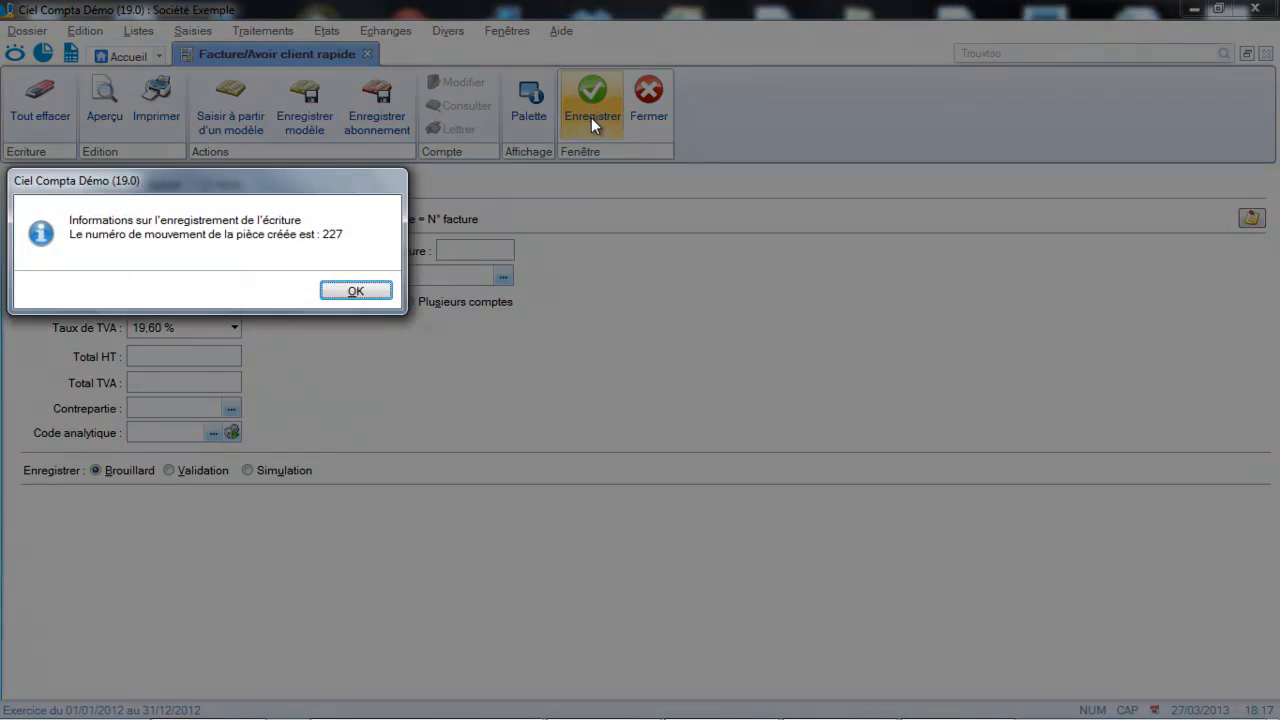
{"action": "left_click", "coordinate": [352, 287]}
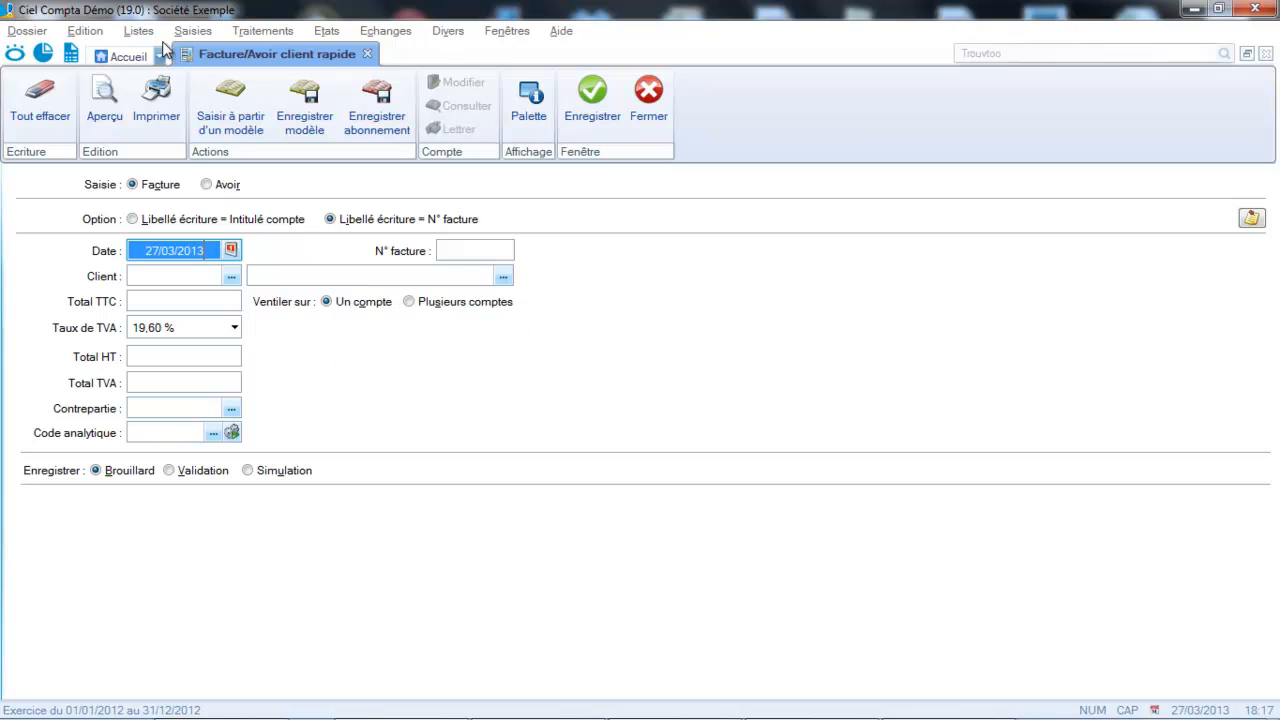
- Start a quick supplier invoice entry (Facture/Avoir fournisseur rapide) for Ets Moreau, keeping the proposed date and invoice number
{"action": "left_click", "coordinate": [193, 30]}
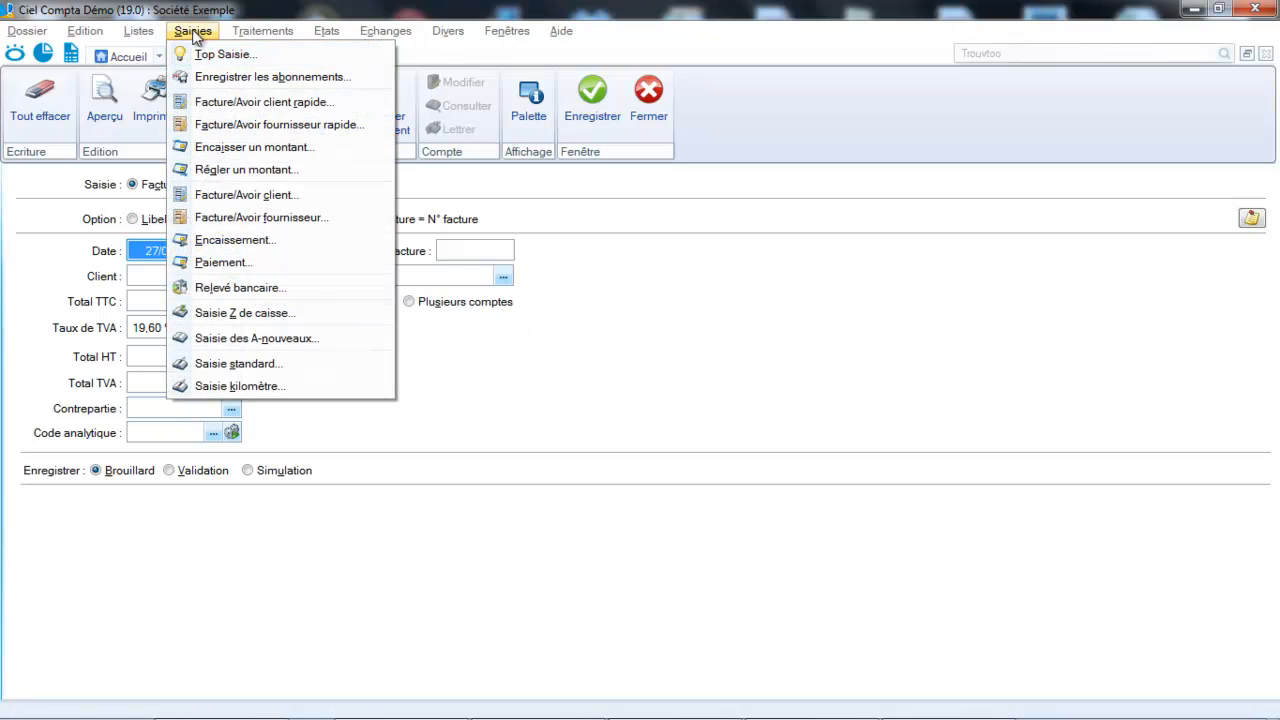
{"action": "left_click", "coordinate": [210, 126]}
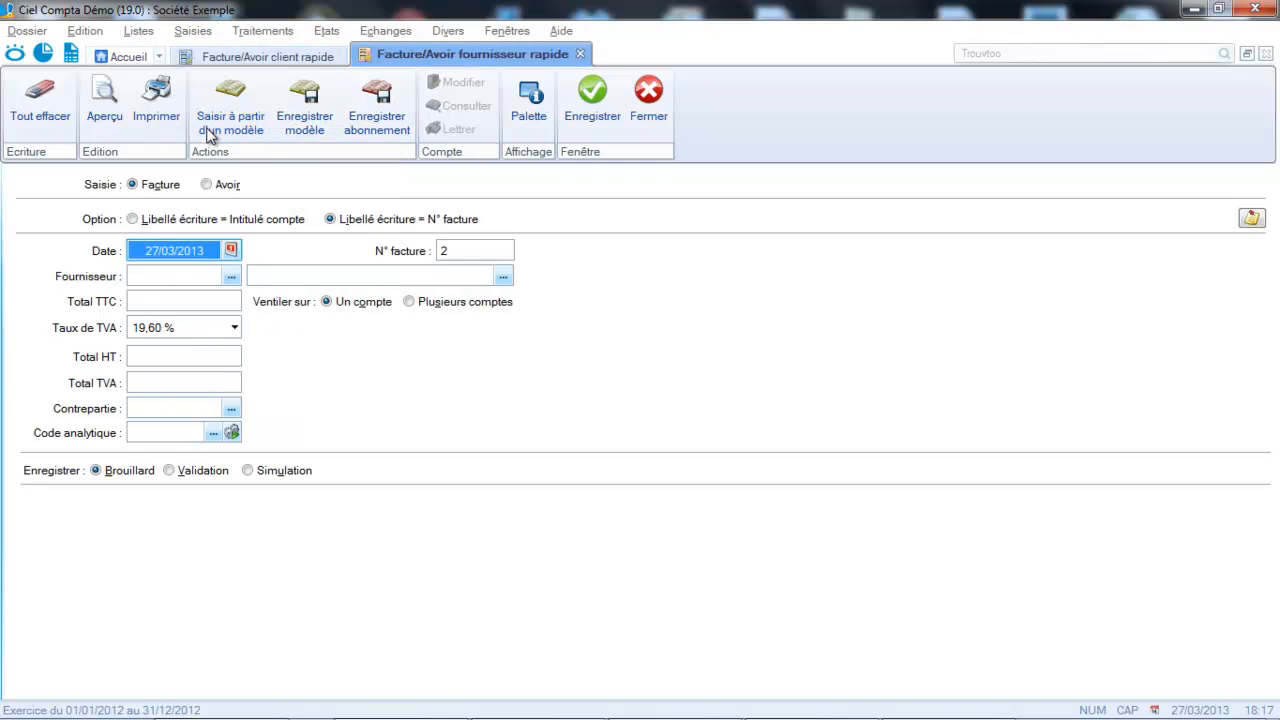
{"action": "key", "text": "Tab"}
{"action": "key", "text": "Tab"}
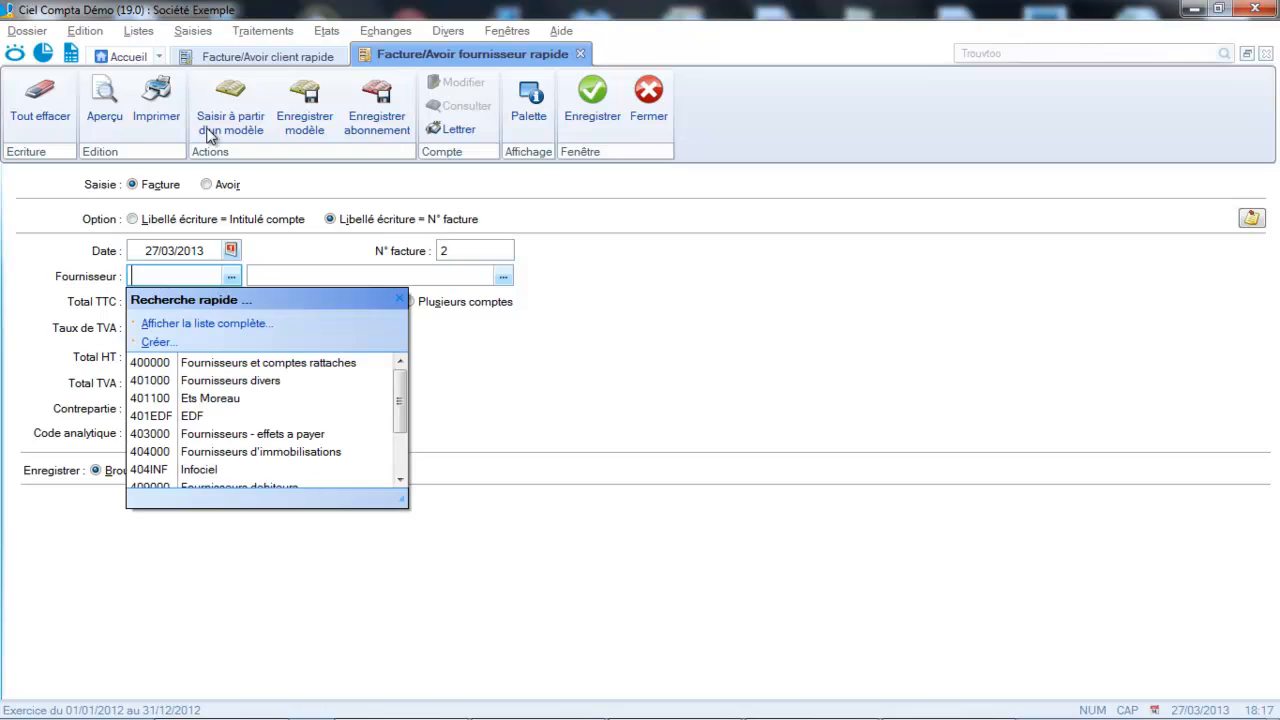
{"action": "type", "text": "401000"}
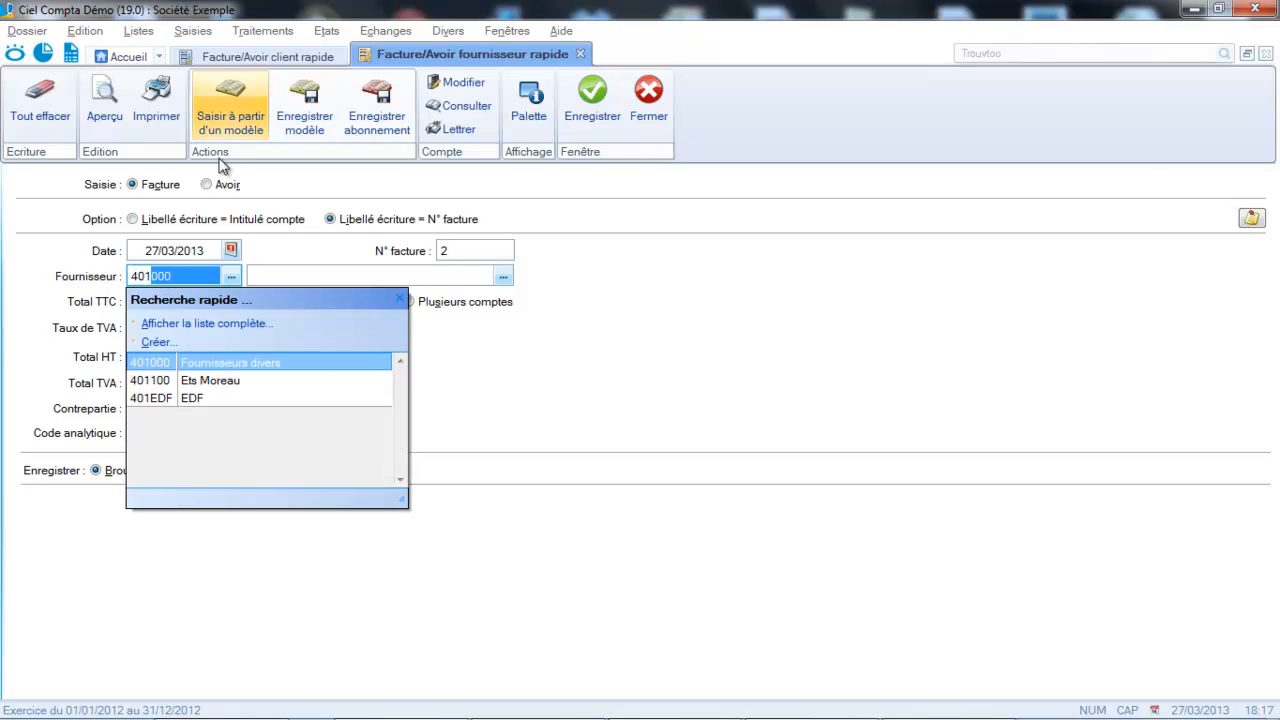
{"action": "left_click", "coordinate": [160, 381]}
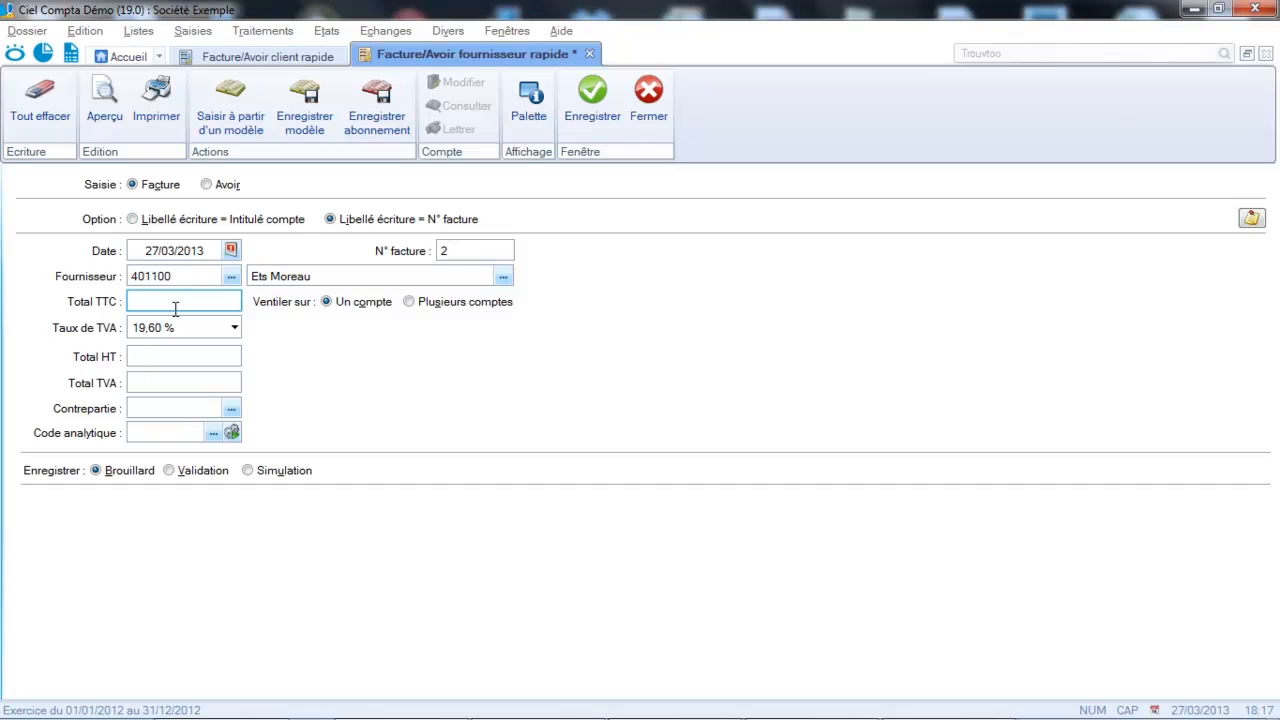
- Complete the supplier invoice with a Total TTC of 50 and counterpart account 607000 Achats de marchandises, and save it
{"action": "type", "text": "50"}
{"action": "key", "text": "Tab"}
{"action": "left_click", "coordinate": [152, 412]}
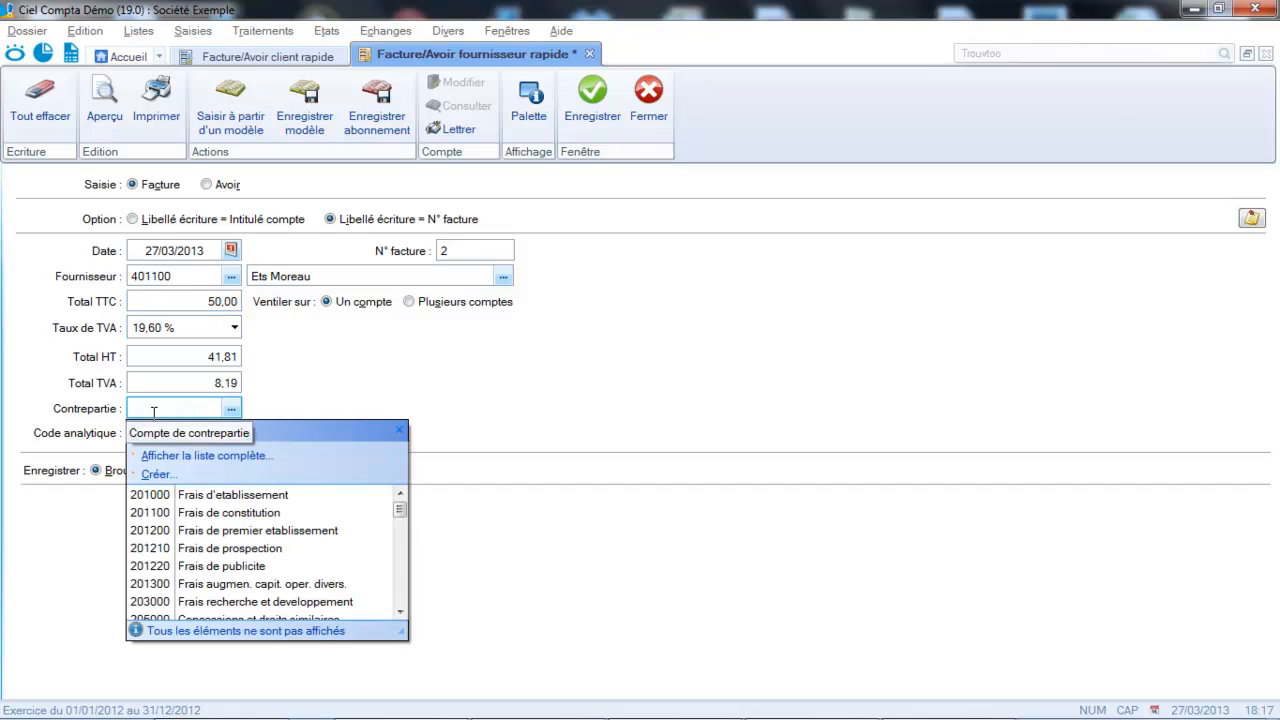
{"action": "type", "text": "607000"}
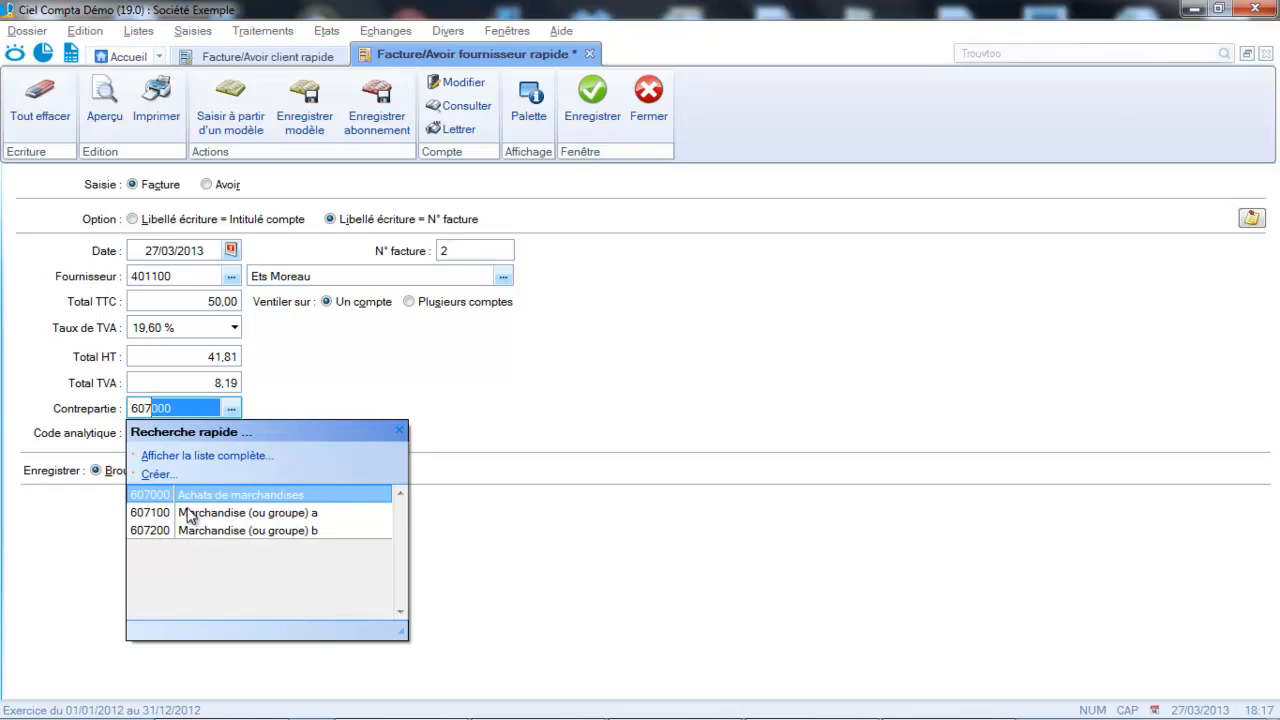
{"action": "key", "text": "Tab"}
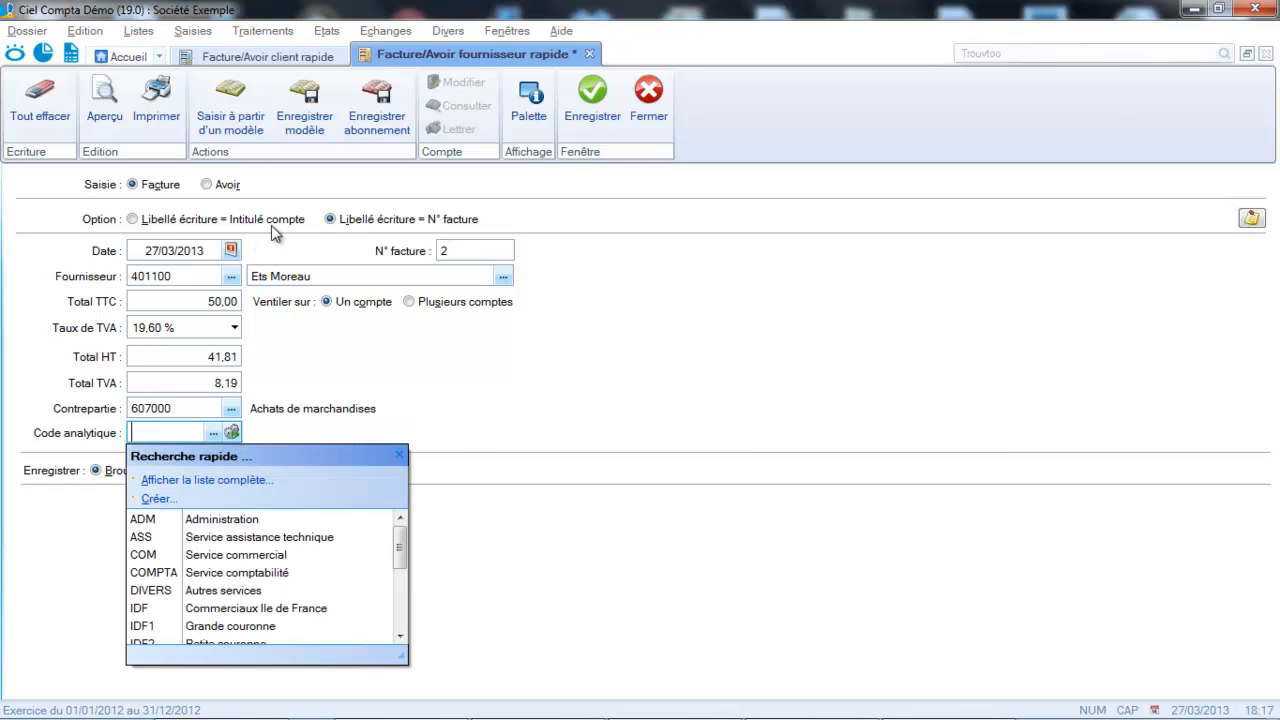
{"action": "left_click", "coordinate": [603, 97]}
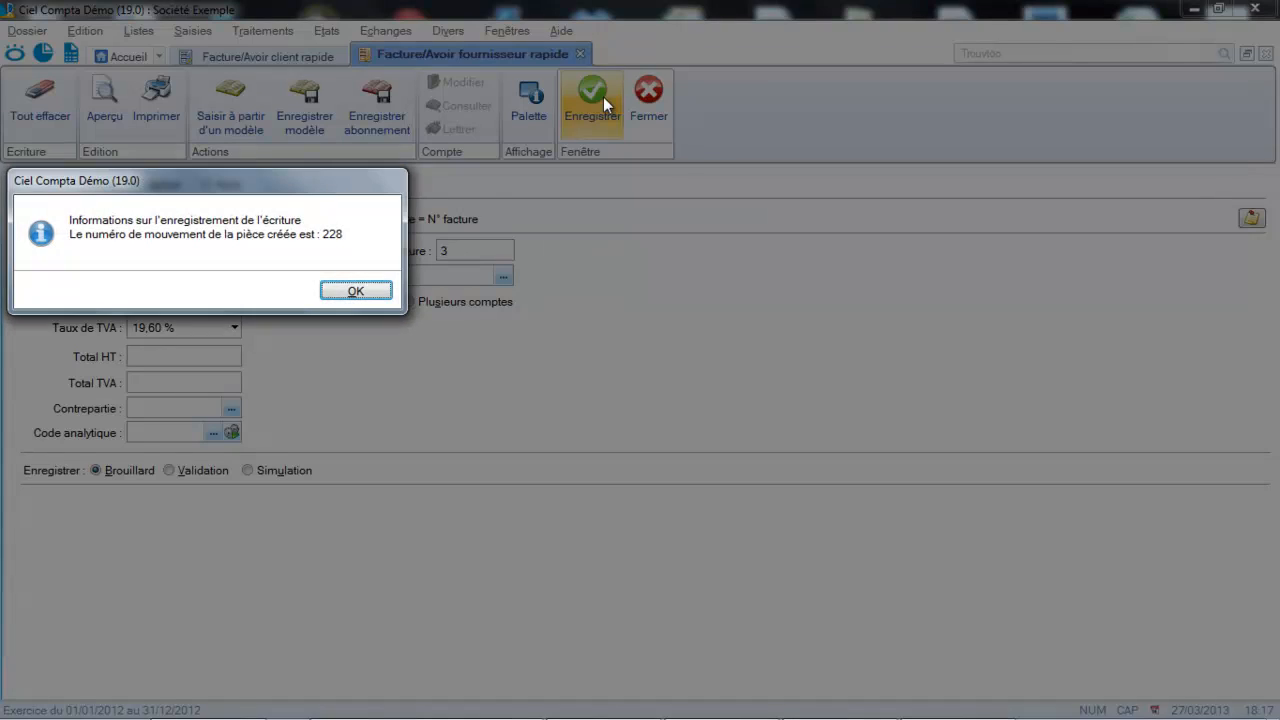
{"action": "left_click", "coordinate": [372, 289]}
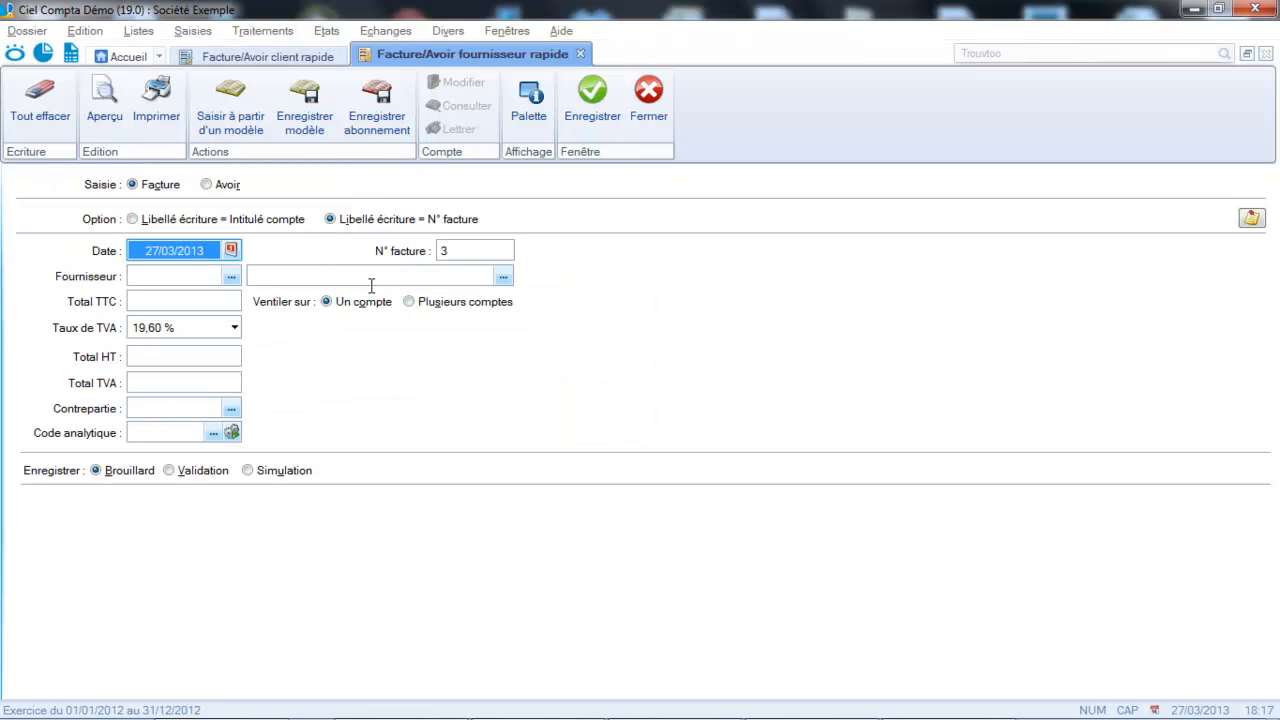
- Start a detailed customer invoice entry (Facture/Avoir client) for Delta Distribution with invoice number FC560
{"action": "left_click", "coordinate": [192, 33]}
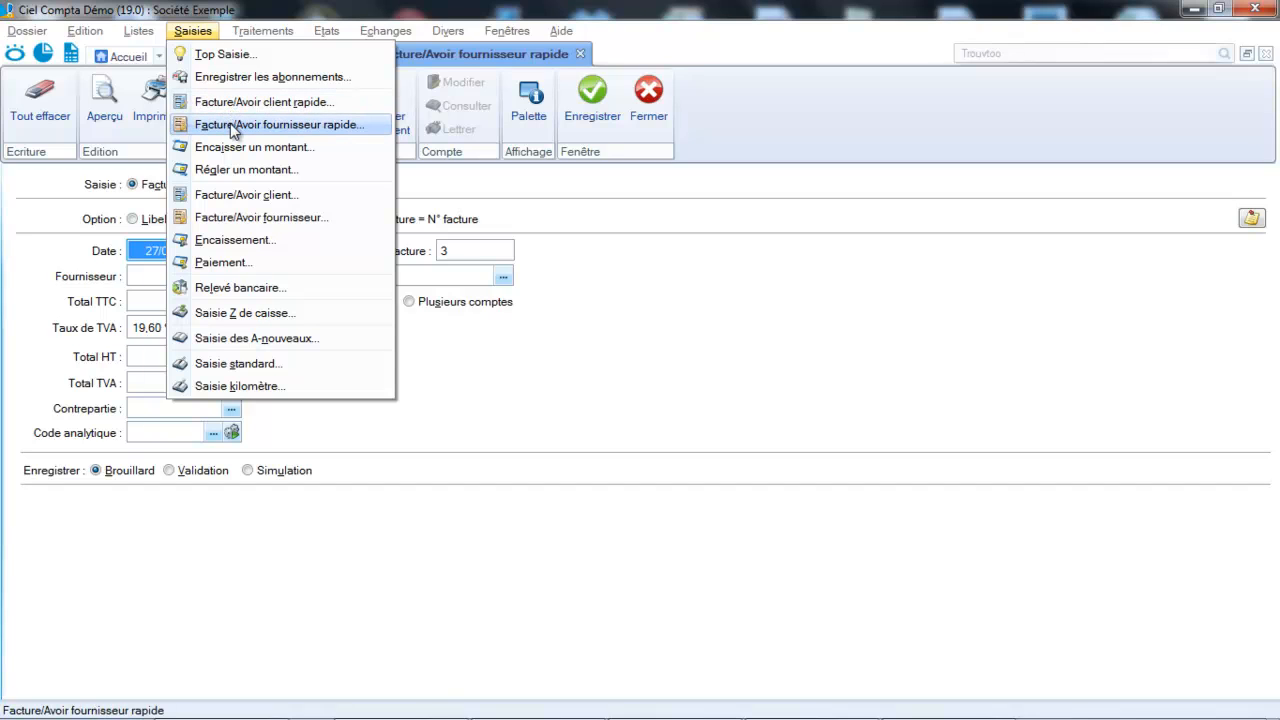
{"action": "left_click", "coordinate": [224, 196]}
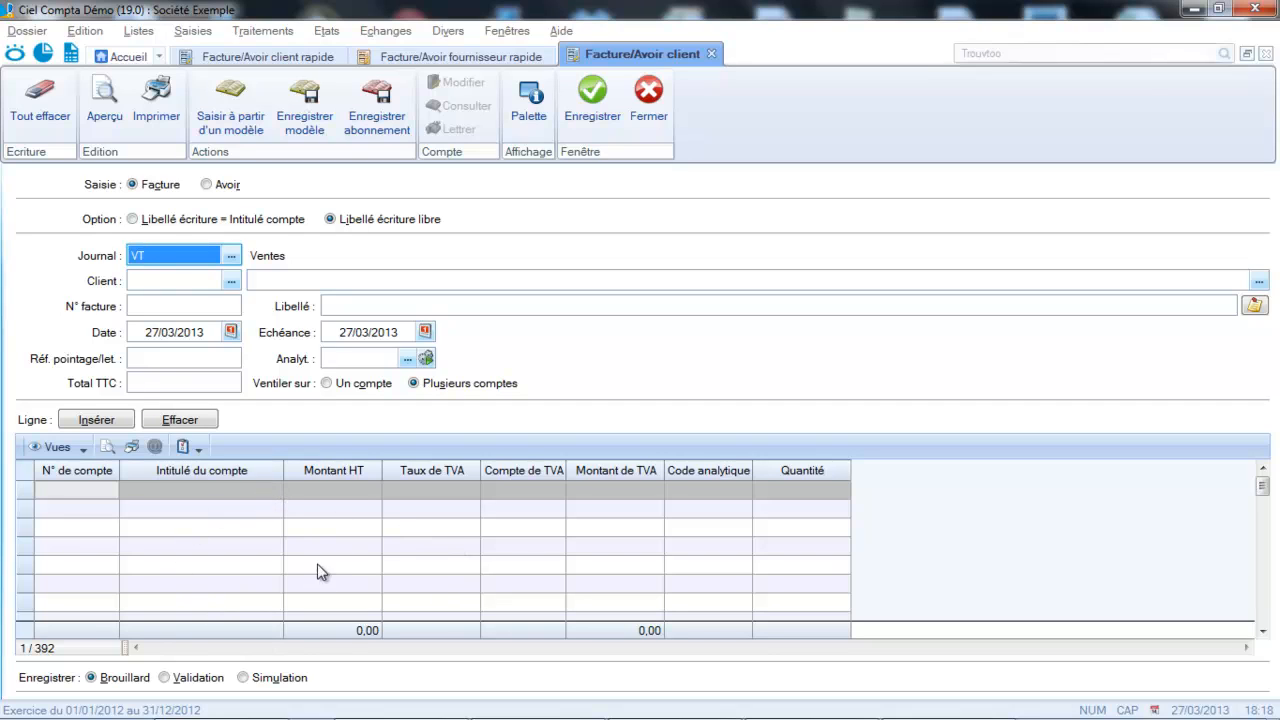
{"action": "left_click", "coordinate": [196, 282]}
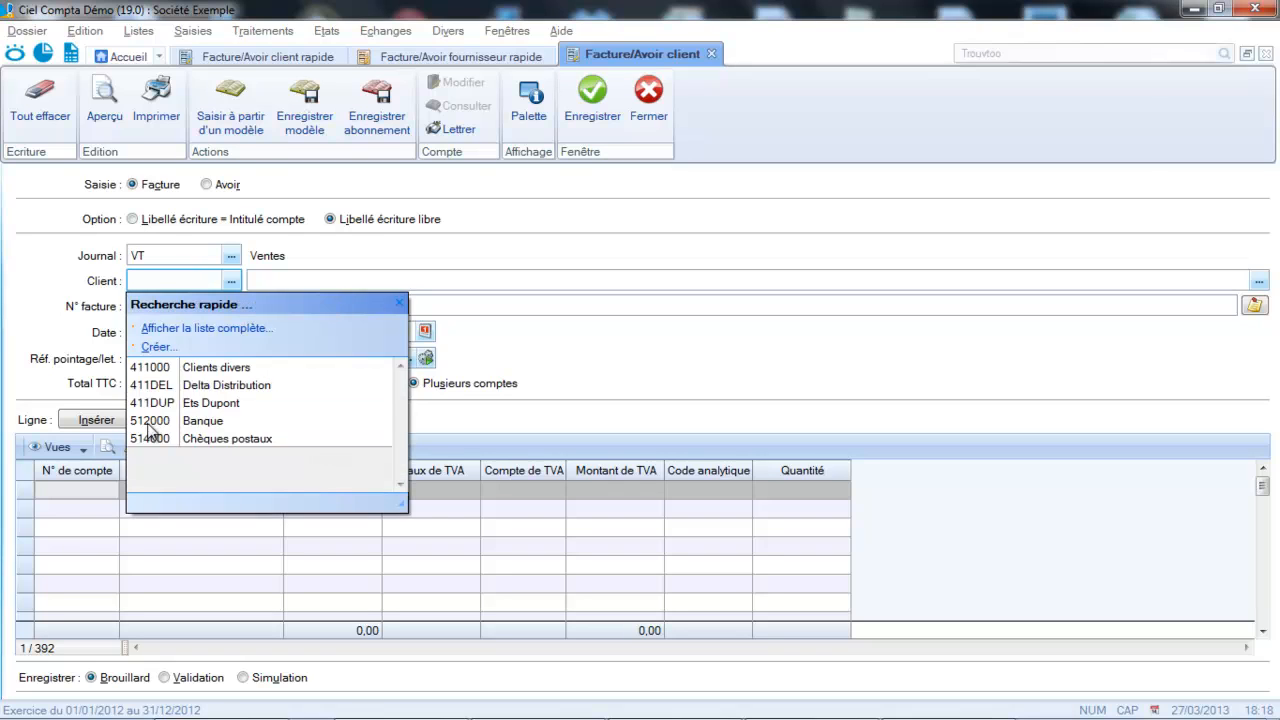
{"action": "left_click", "coordinate": [150, 390]}
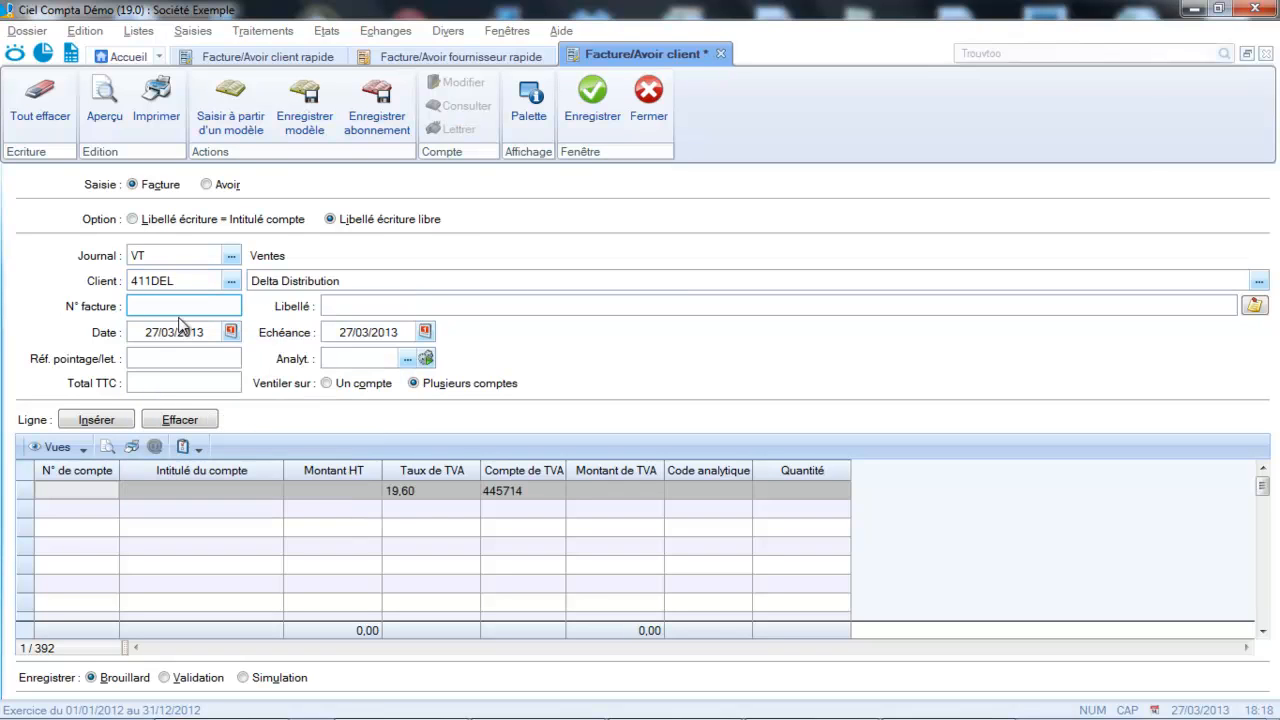
{"action": "type", "text": "FC560"}
{"action": "key", "text": "Tab"}
- Replace the invoice's entry label with "Vente de marchandise"
{"action": "key", "text": "Delete"}
{"action": "key", "text": "Delete"}
{"action": "key", "text": "Delete"}
{"action": "key", "text": "Delete"}
{"action": "key", "text": "Delete"}
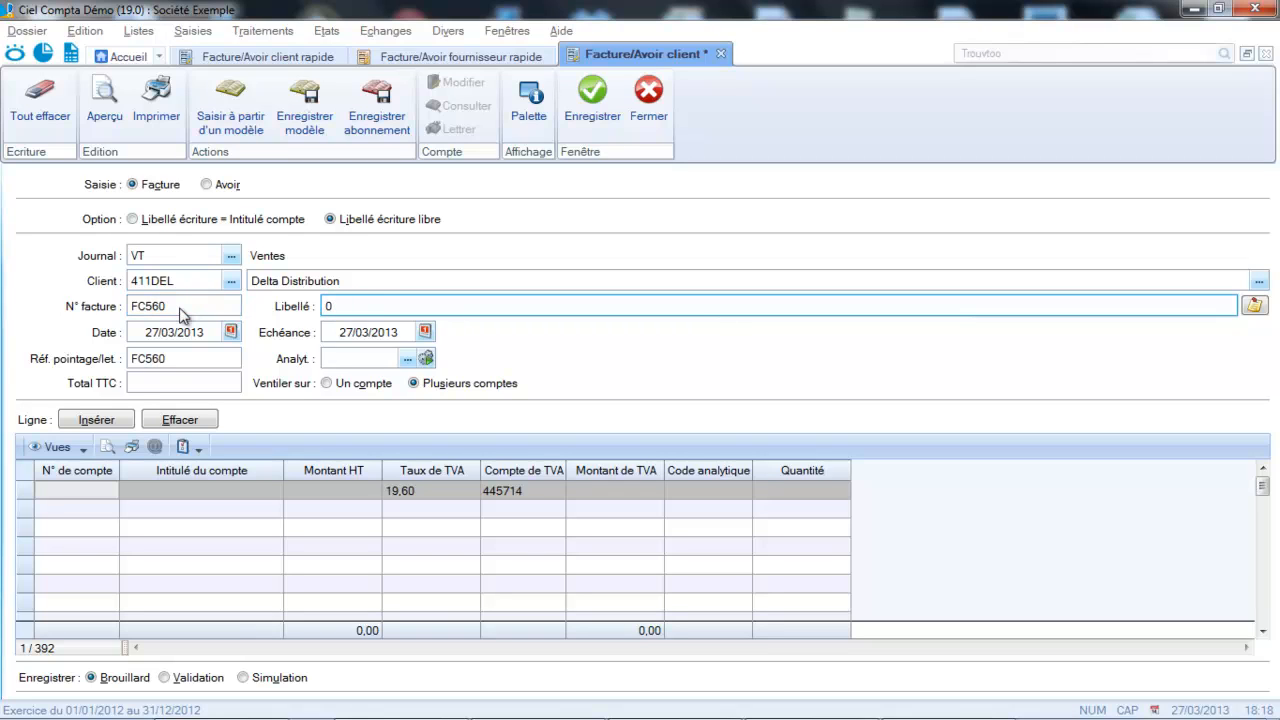
{"action": "type", "text": "Ventes"}
{"action": "key", "text": "BackSpace"}
{"action": "type", "text": "de marchandise"}
{"action": "key", "text": "Tab"}
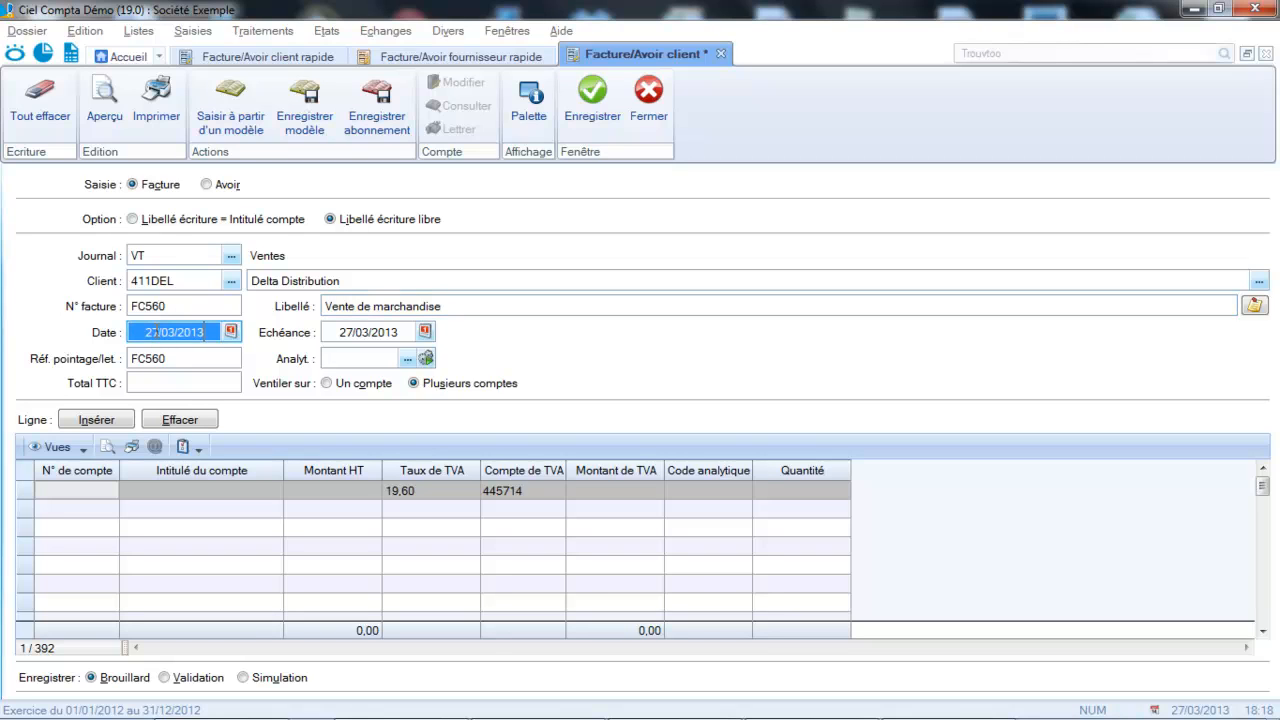
- Set the Delta Distribution invoice's Total TTC to 119,60
{"action": "left_click", "coordinate": [191, 384]}
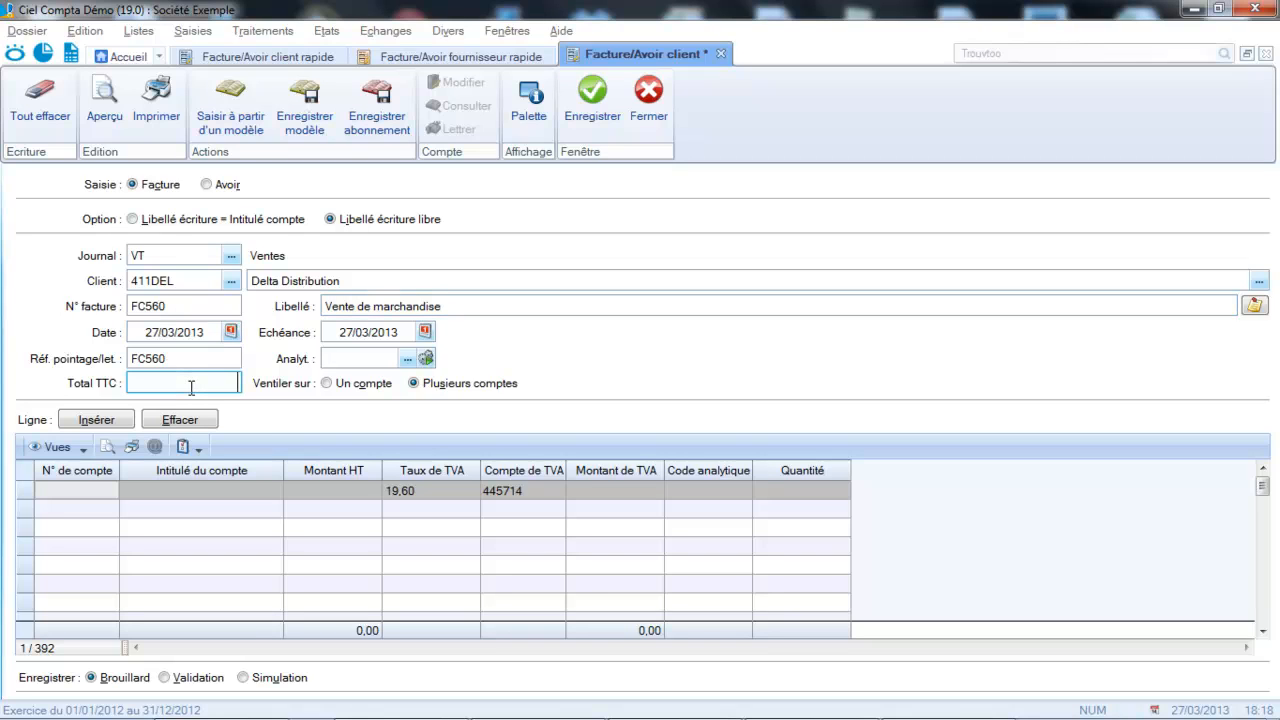
{"action": "type", "text": "119"}
{"action": "type", "text": ",00"}
{"action": "key", "text": "Tab"}
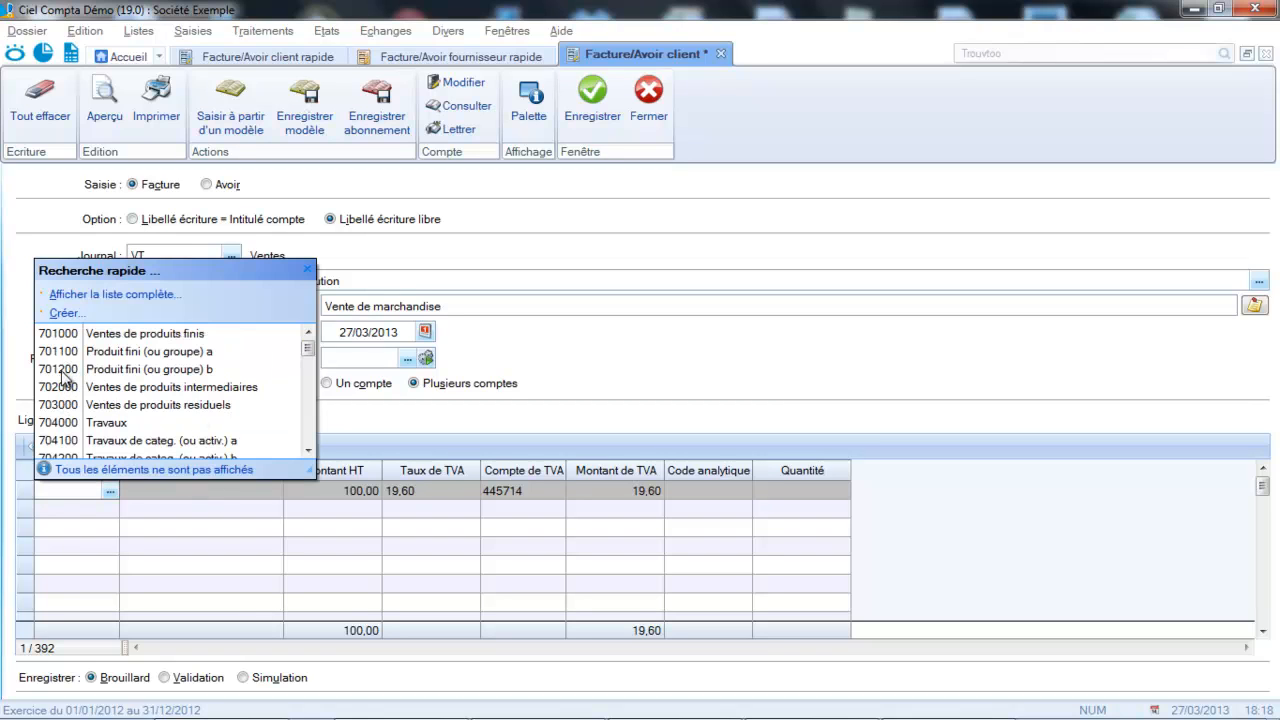
- Allocate the first invoice line to account 707000 Ventes de marchandises with a Montant HT of 94
{"action": "left_click", "coordinate": [309, 450]}
{"action": "left_click", "coordinate": [309, 450]}
{"action": "left_click", "coordinate": [309, 450]}
{"action": "left_click", "coordinate": [309, 450]}
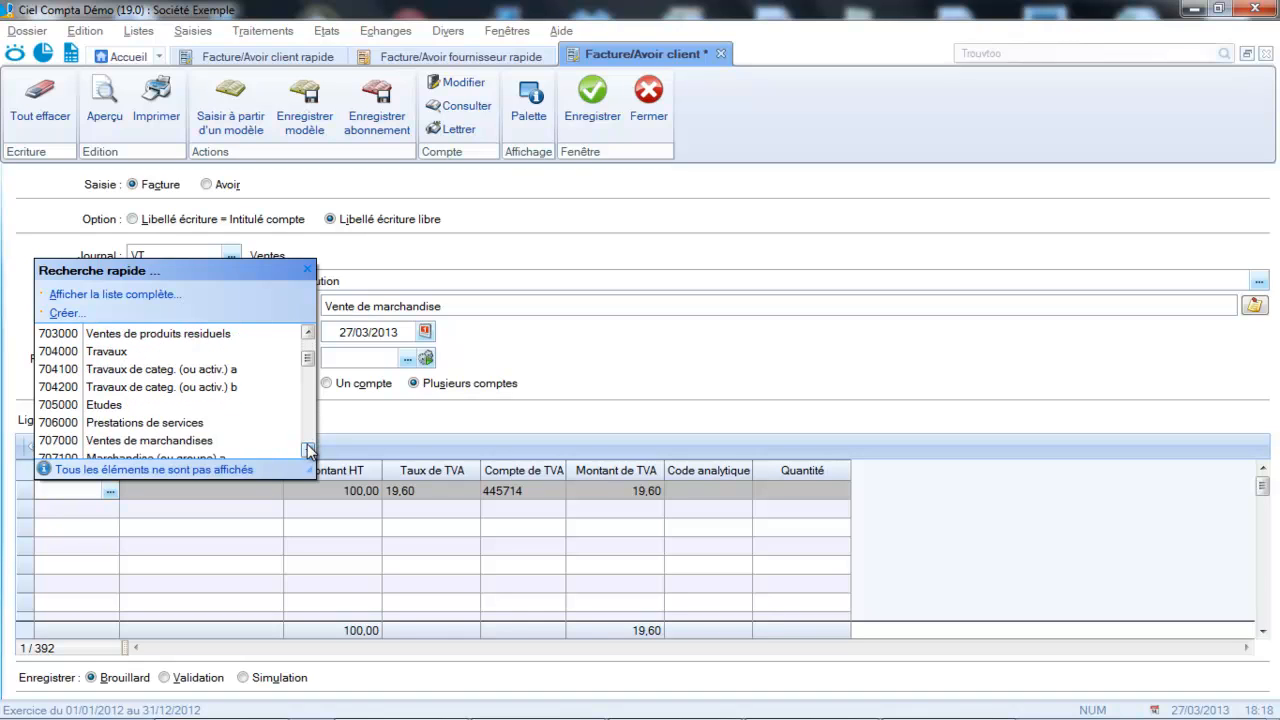
{"action": "left_click", "coordinate": [80, 441]}
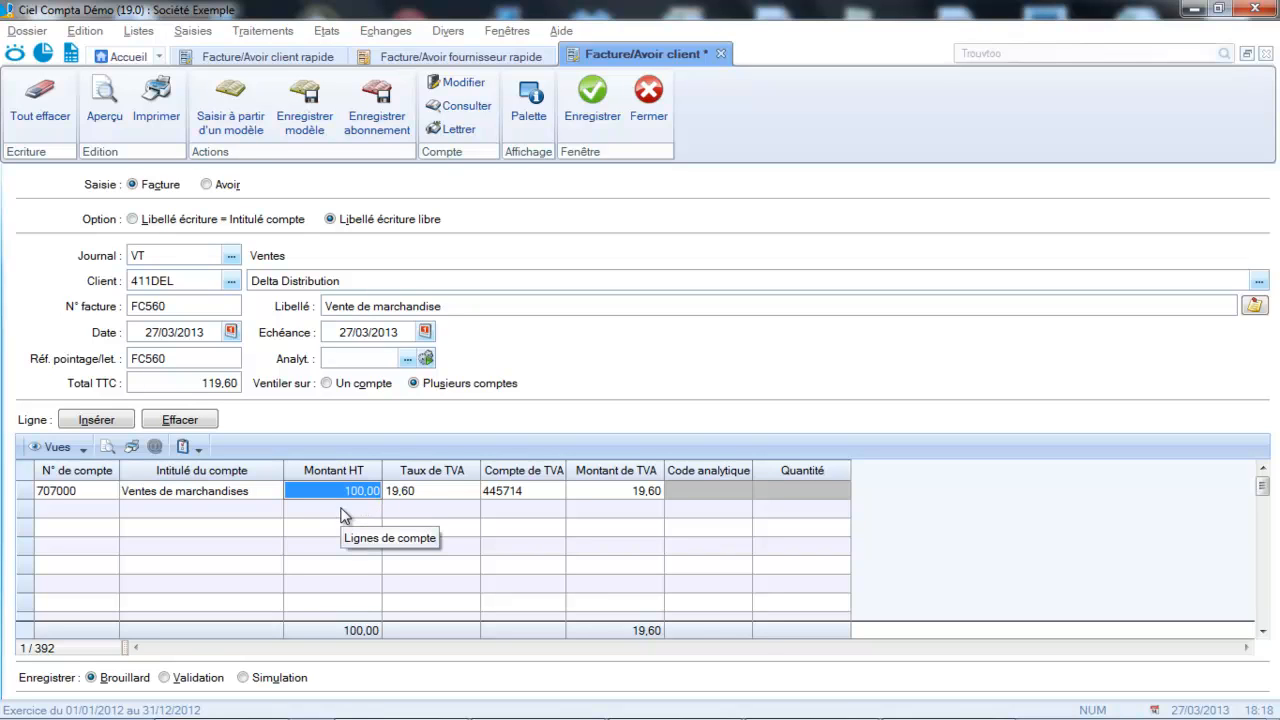
{"action": "type", "text": "94"}
{"action": "key", "text": "Tab"}
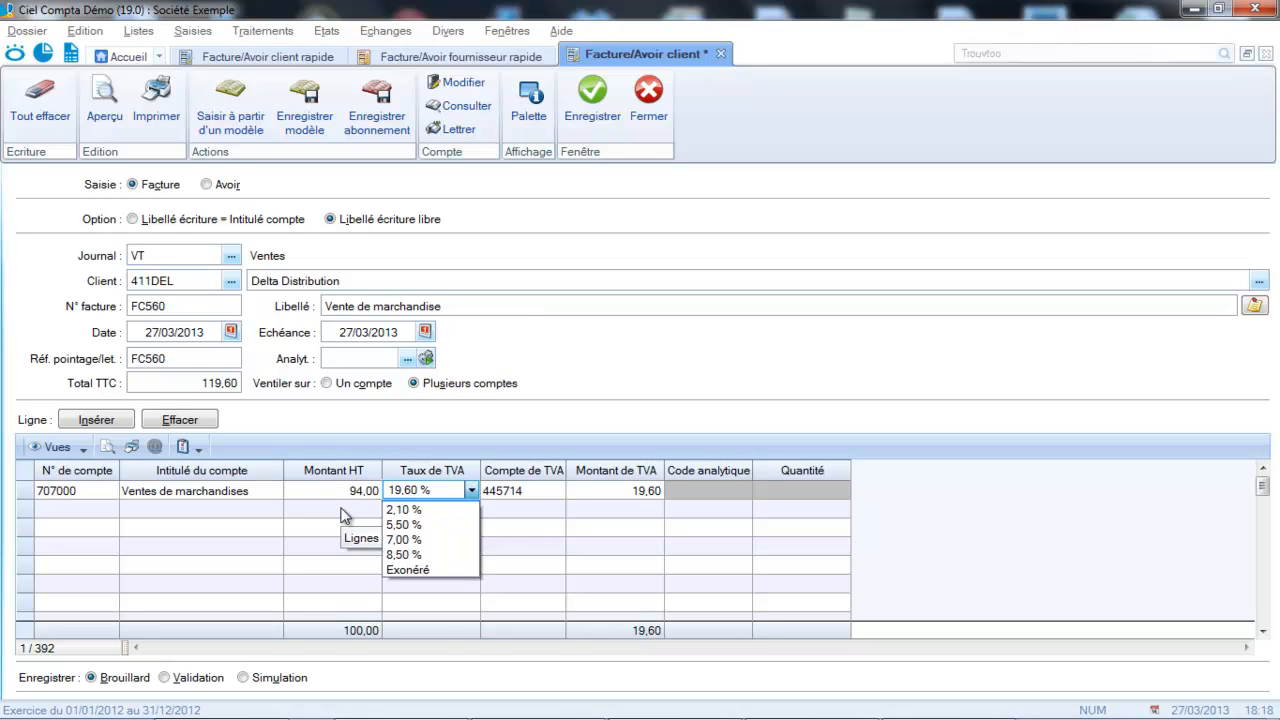
- Allocate the second invoice line to account 708000 Produits des activites annexes for the remaining Montant HT
{"action": "left_click", "coordinate": [105, 518]}
{"action": "left_click", "coordinate": [103, 511]}
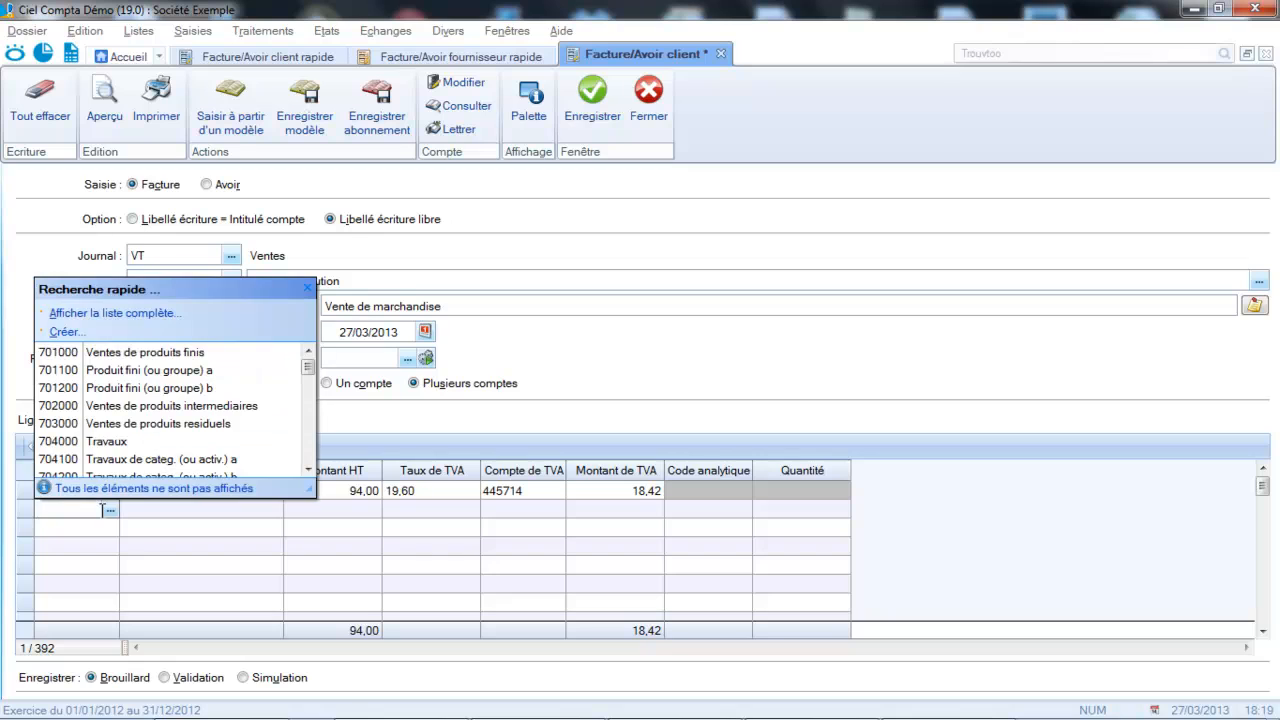
{"action": "type", "text": "708"}
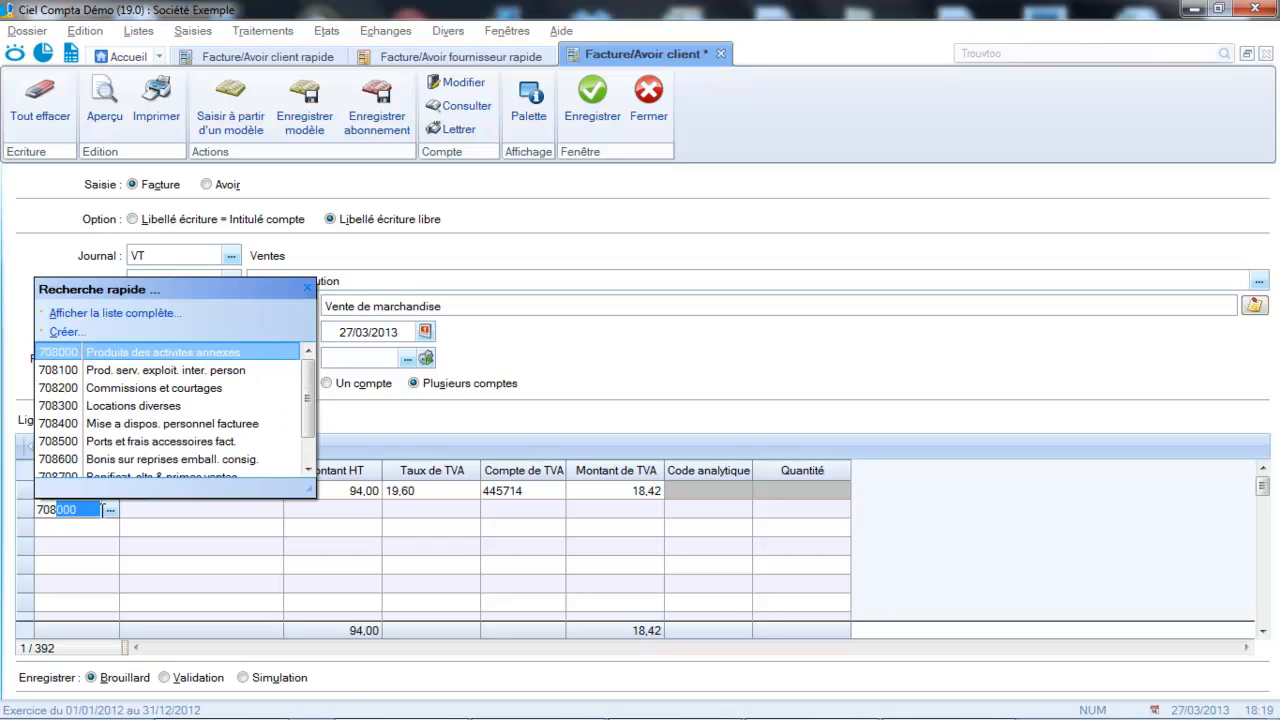
{"action": "key", "text": "Return"}
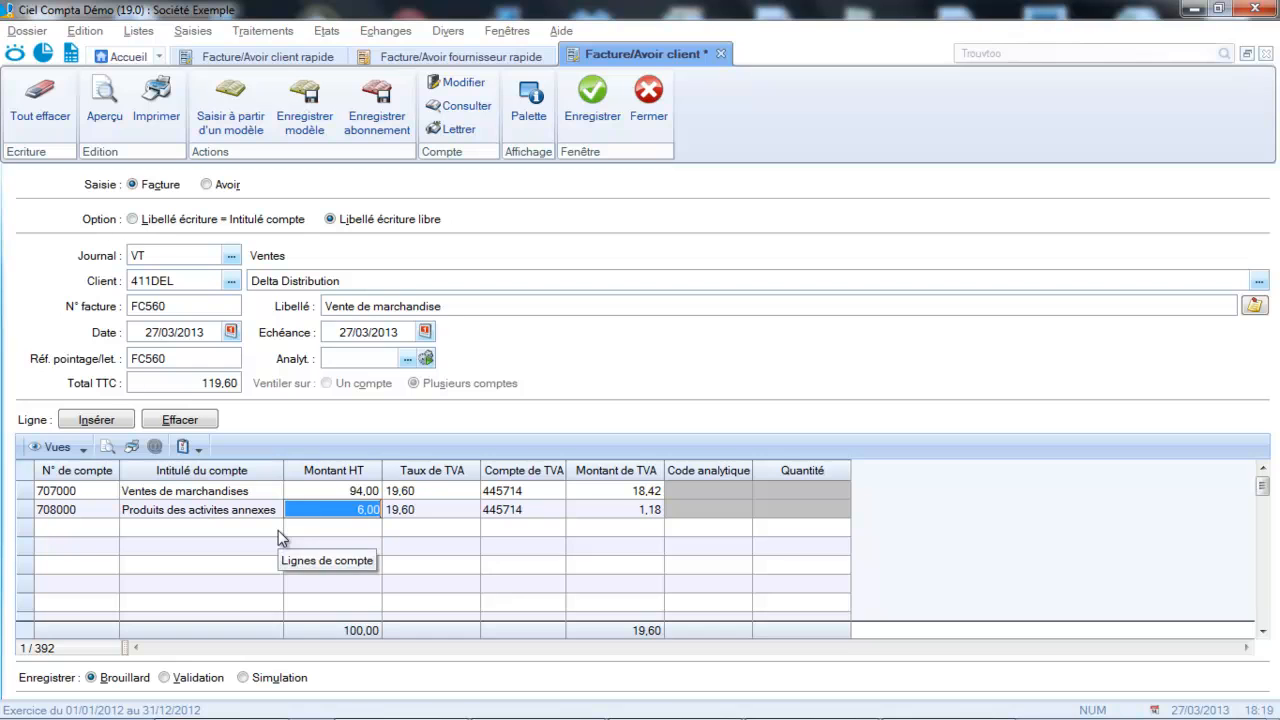
- Try to save the Delta Distribution invoice as Brouillard, and close the detailed customer invoice form
{"action": "left_click", "coordinate": [605, 109]}
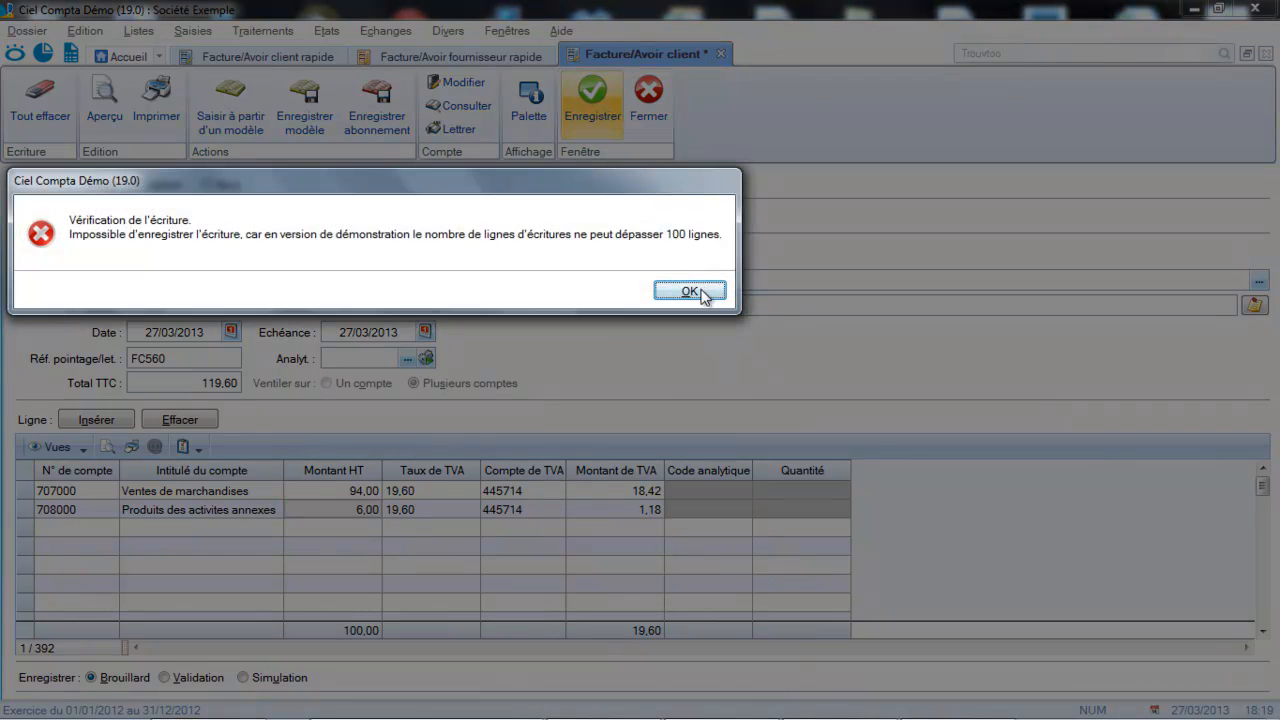
{"action": "left_click", "coordinate": [702, 290]}
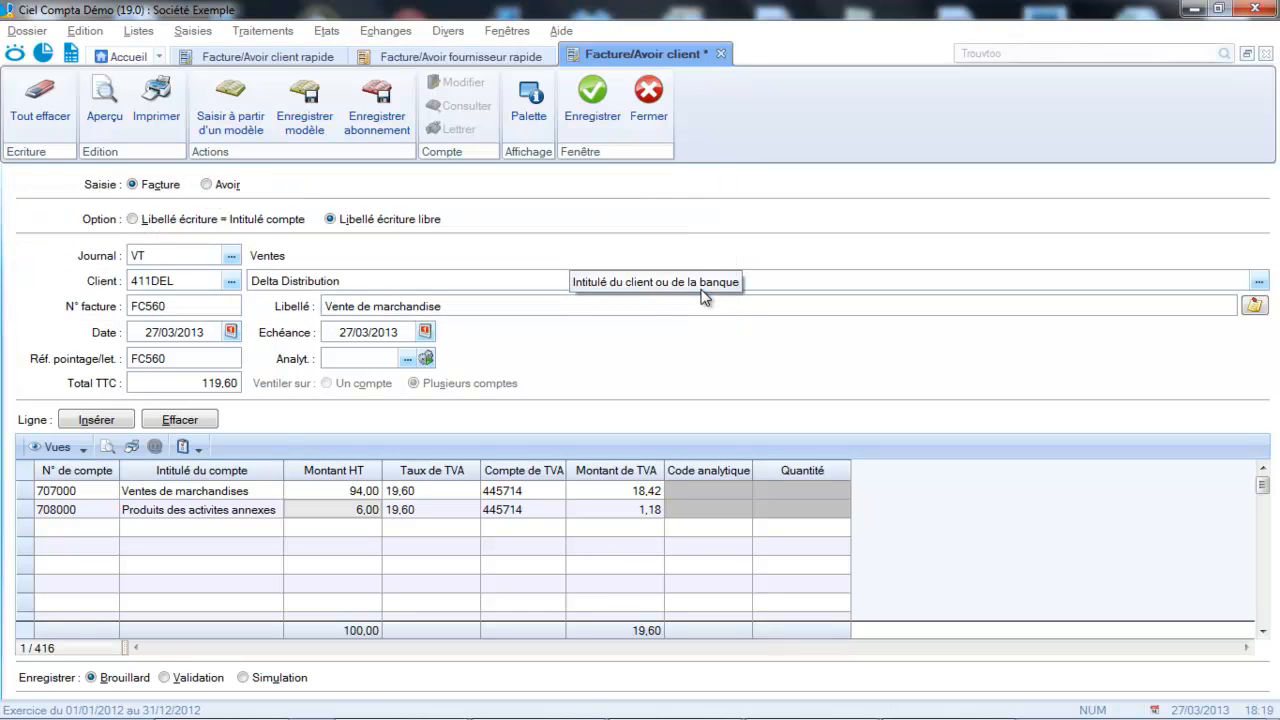
{"action": "left_click", "coordinate": [659, 106]}
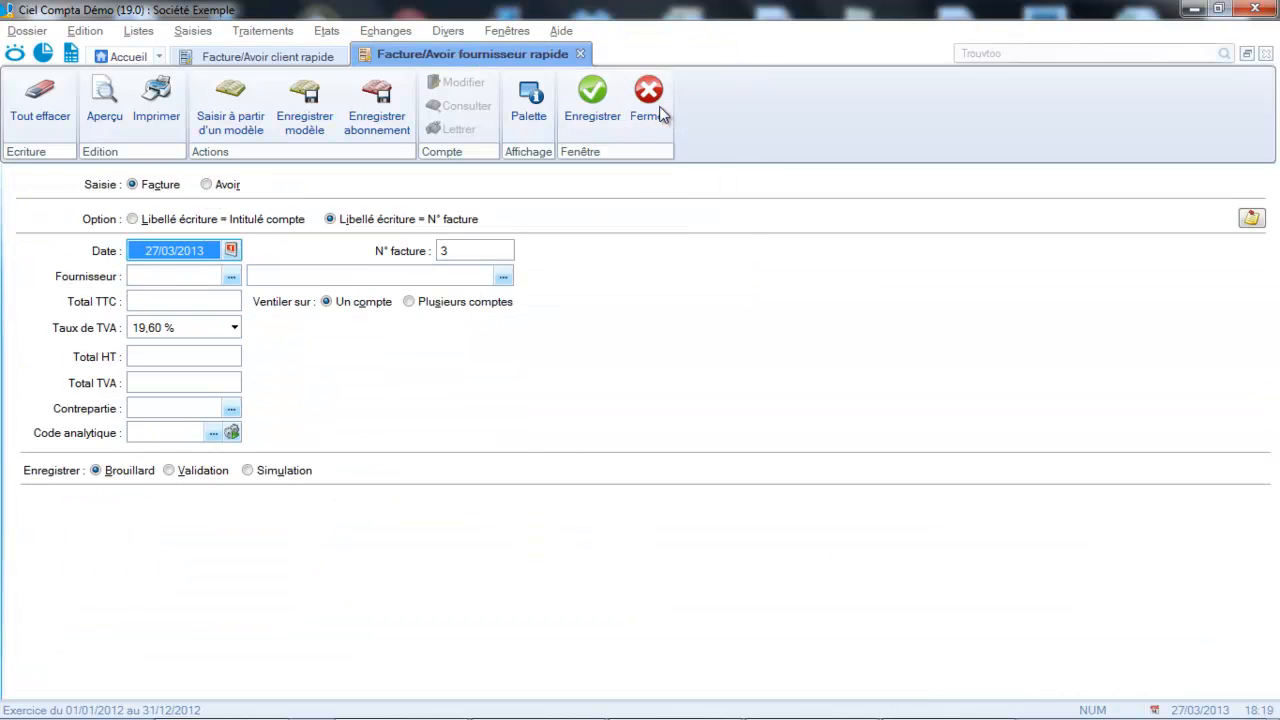
- Display the available Saisies entry types to start another entry
{"action": "left_click", "coordinate": [193, 31]}
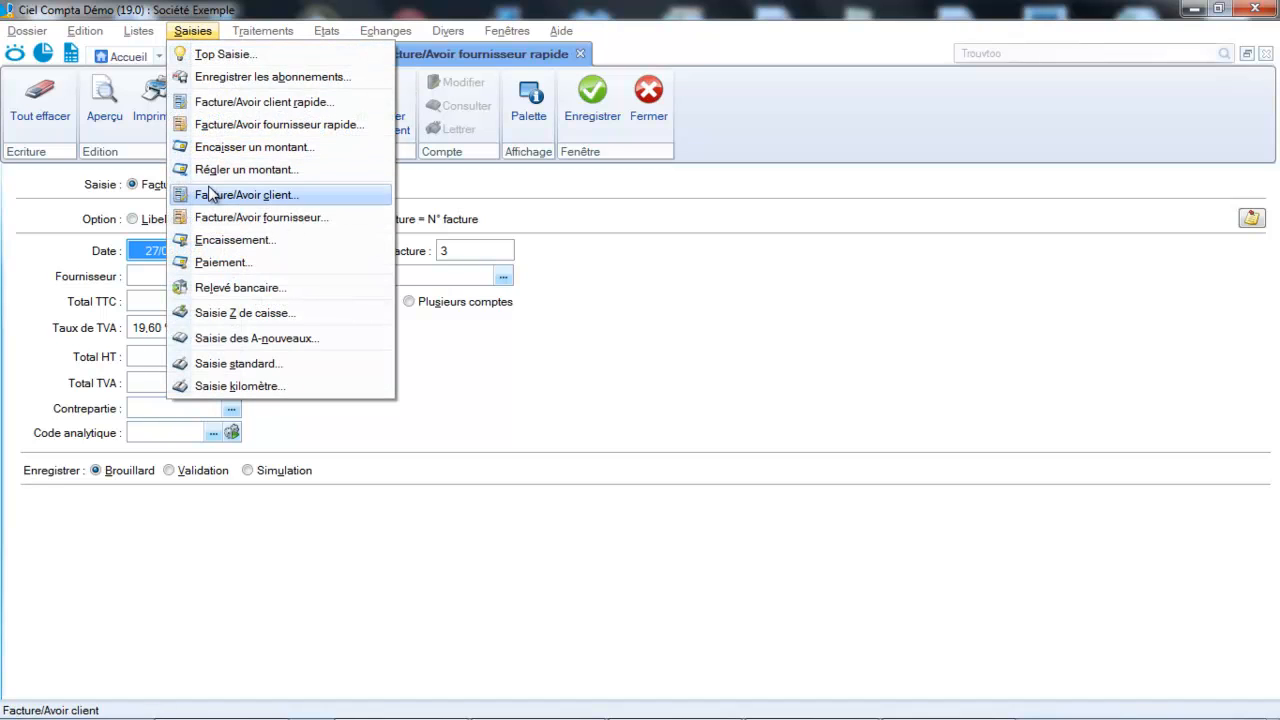